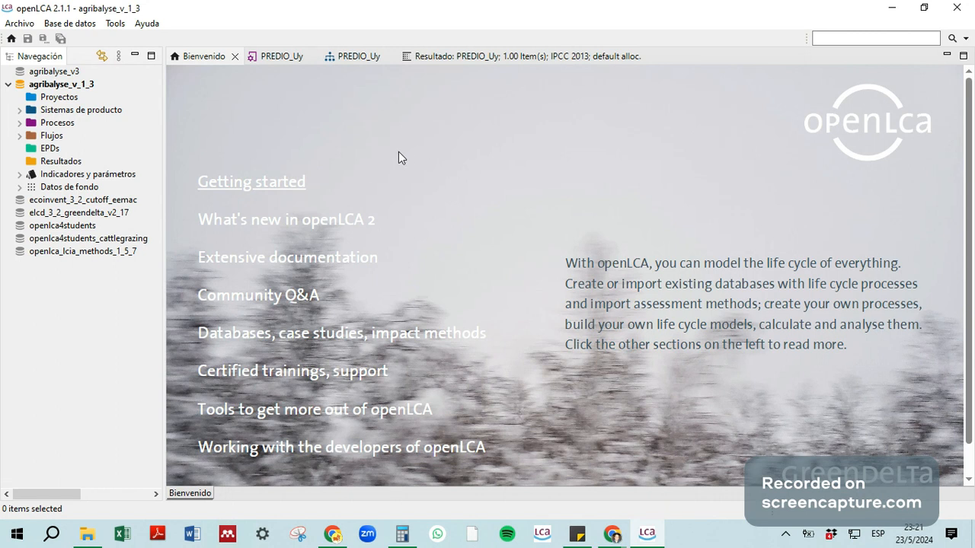
drag(967, 216, 967, 250)
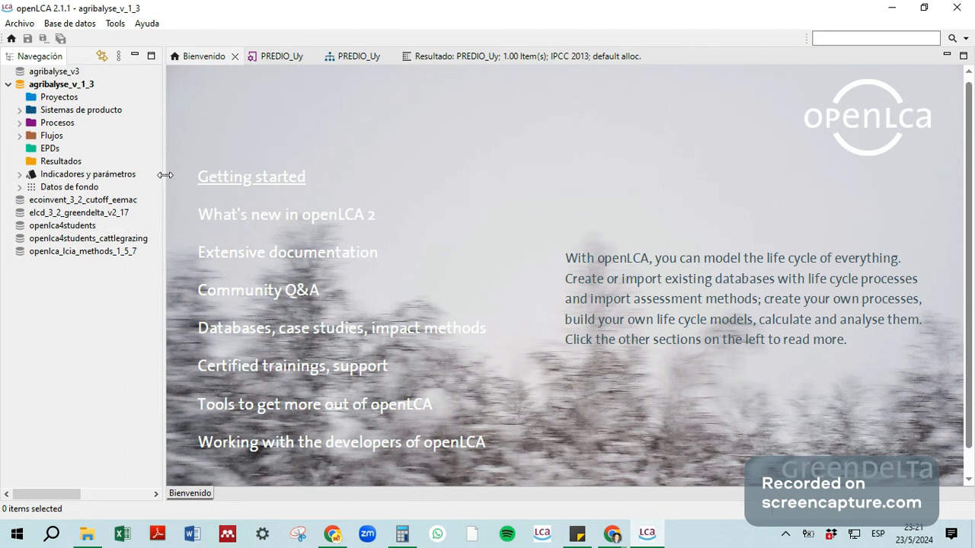
drag(165, 175, 167, 141)
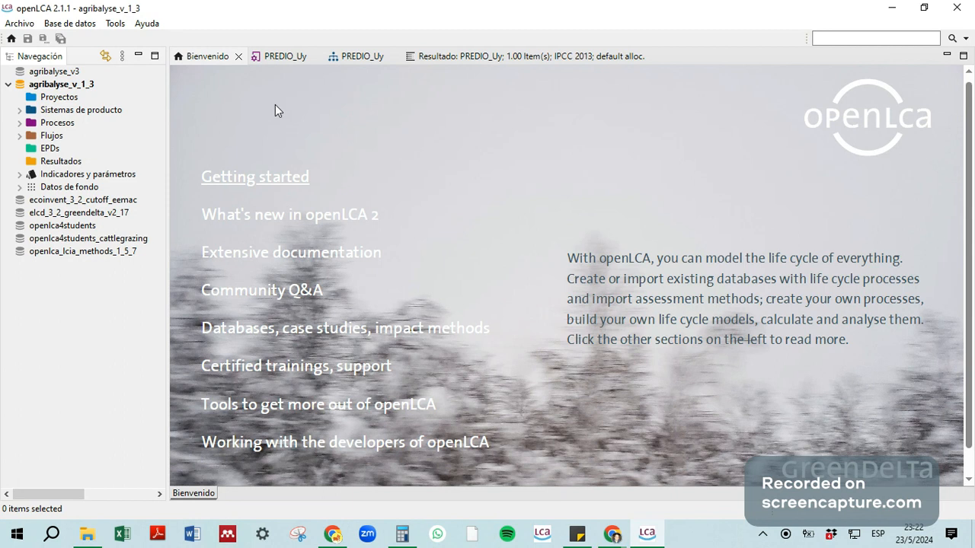
Step: Open the inputs and outputs of the PREDIO_Uy process, enlarge the inputs table to fit all its flows, and widen its amount column
click(283, 56)
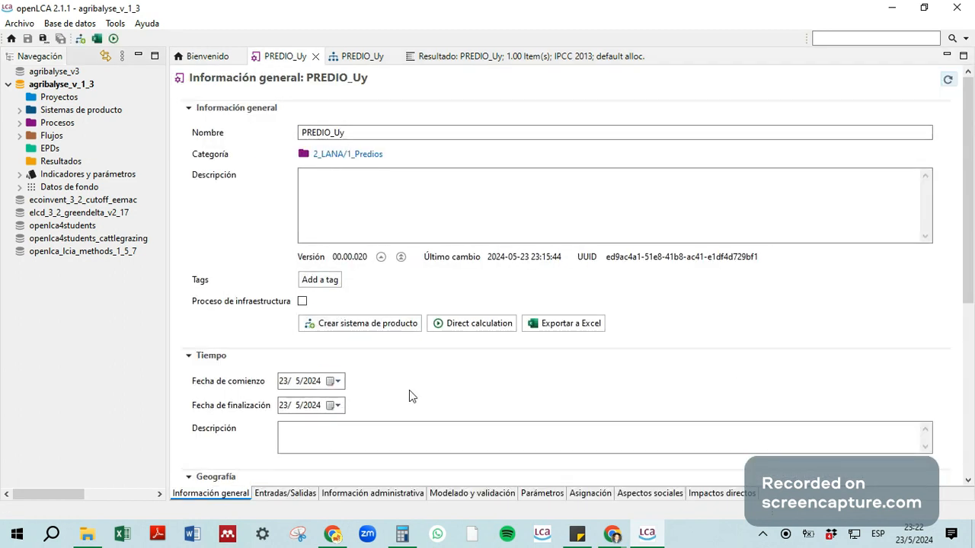
drag(970, 266, 969, 240)
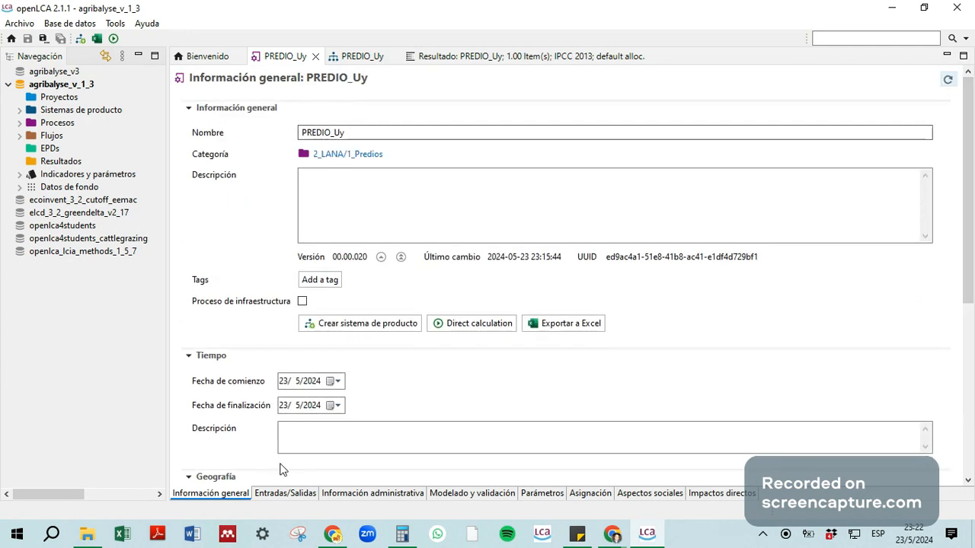
click(285, 494)
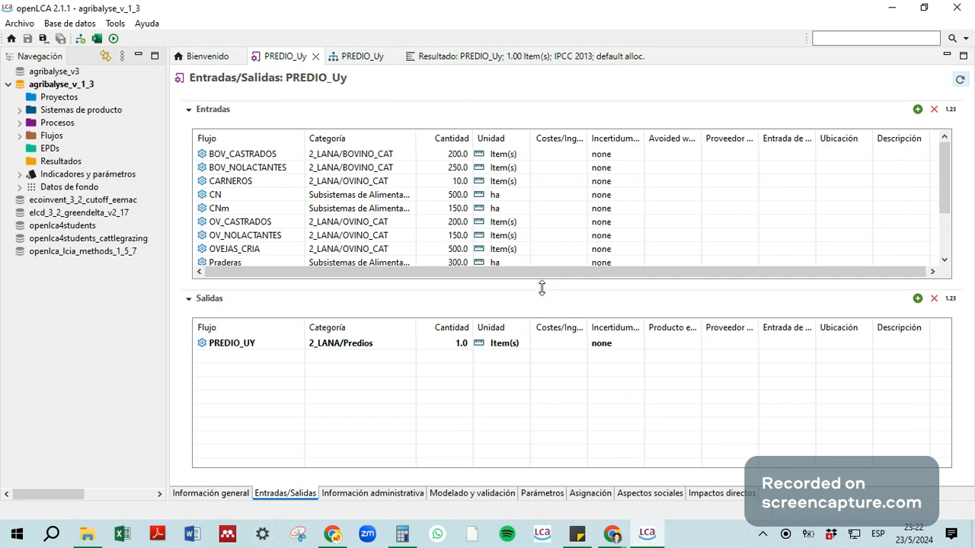
drag(542, 288, 550, 363)
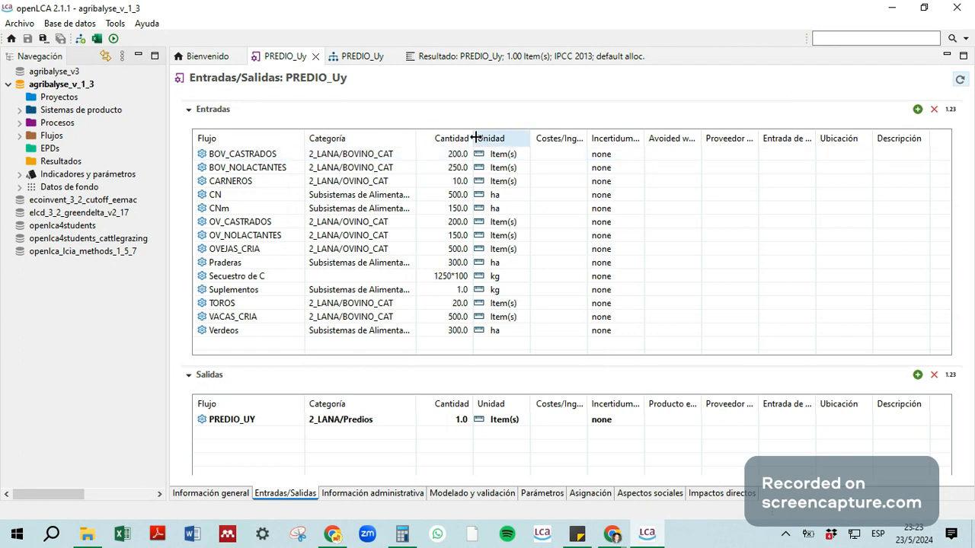
mouse_move(472, 134)
mouse_down()
mouse_move(503, 134)
mouse_move(482, 131)
mouse_up()
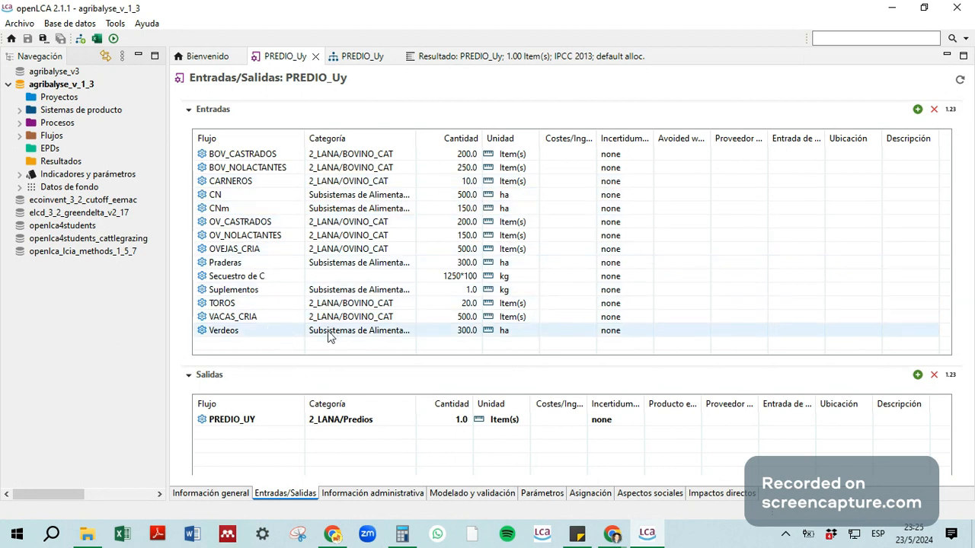
Step: Inspect both factors of the Secuestro de C amount formula and widen the category column of the inputs table
click(467, 280)
click(462, 282)
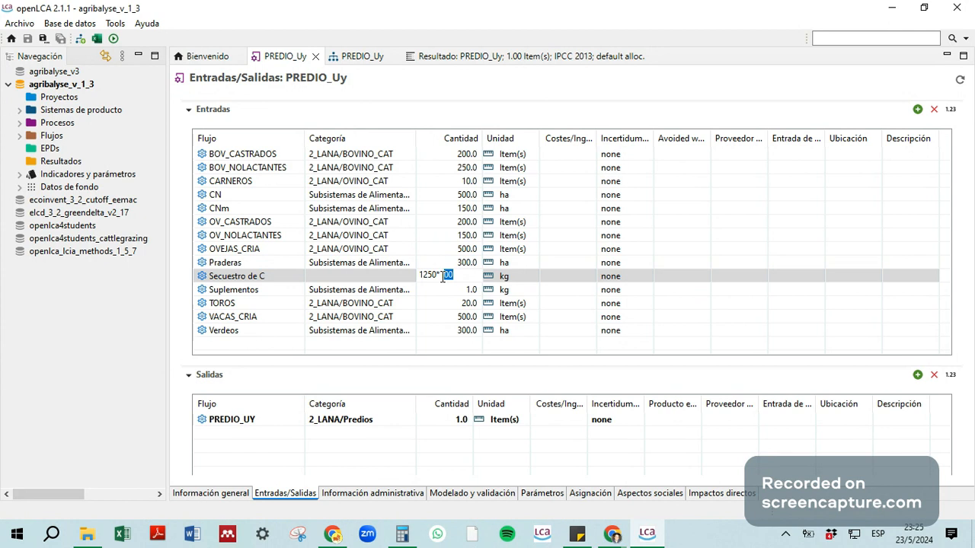
drag(443, 277, 459, 276)
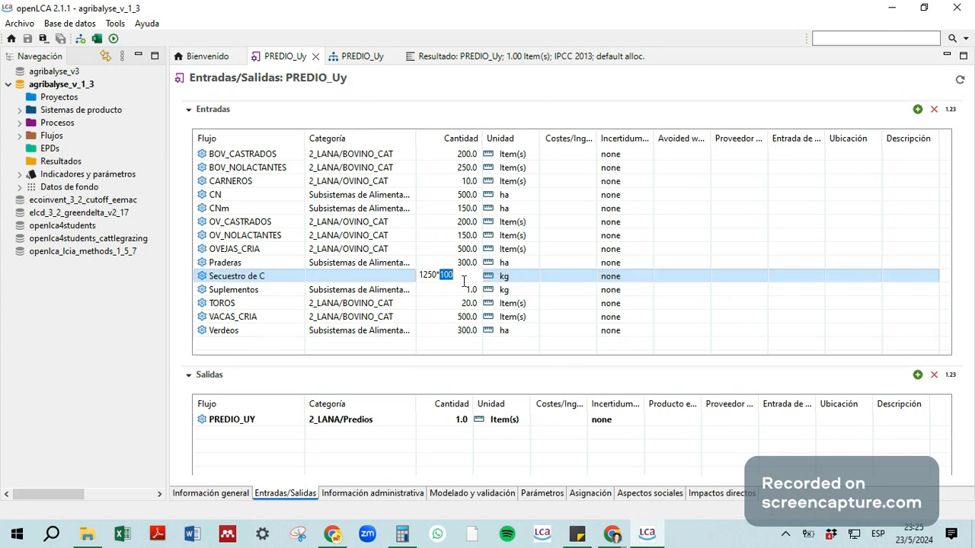
click(457, 275)
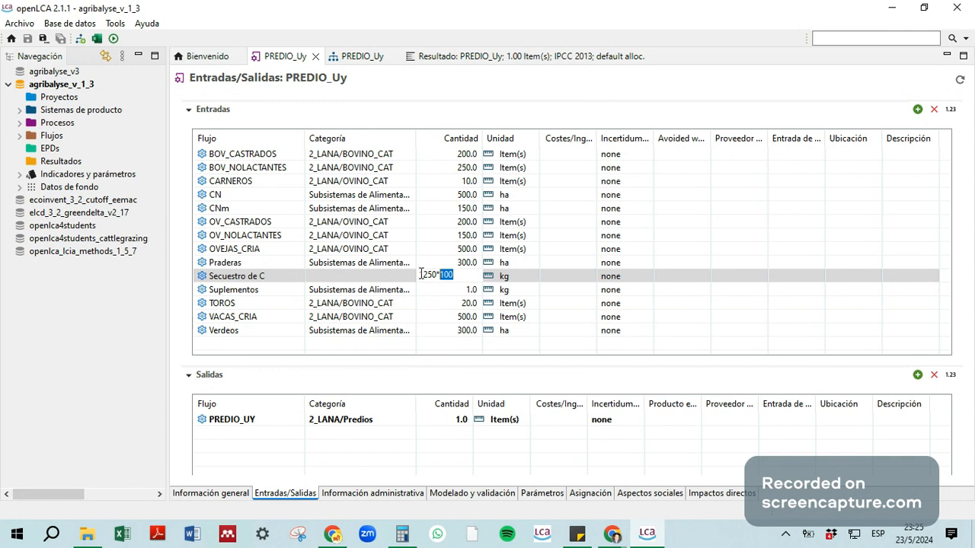
drag(420, 275, 436, 276)
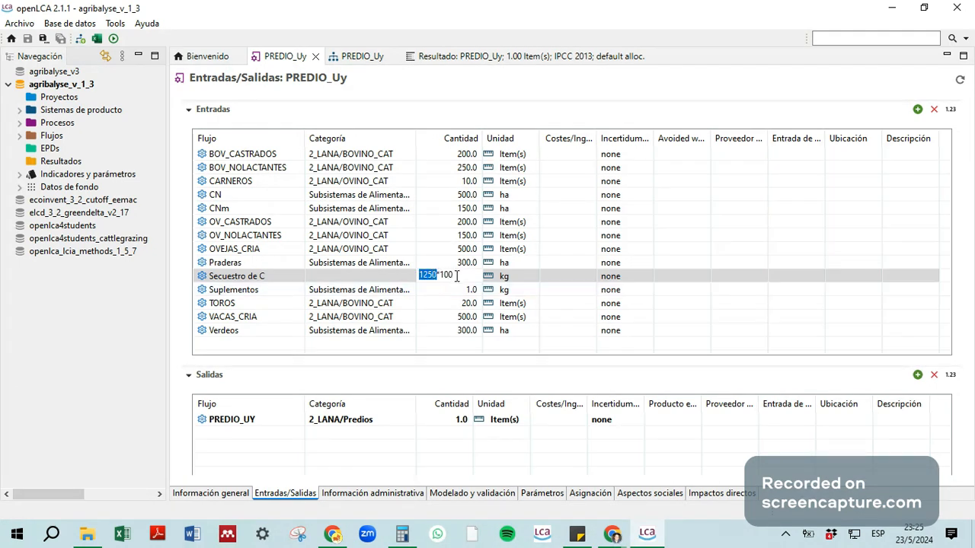
click(456, 275)
click(456, 342)
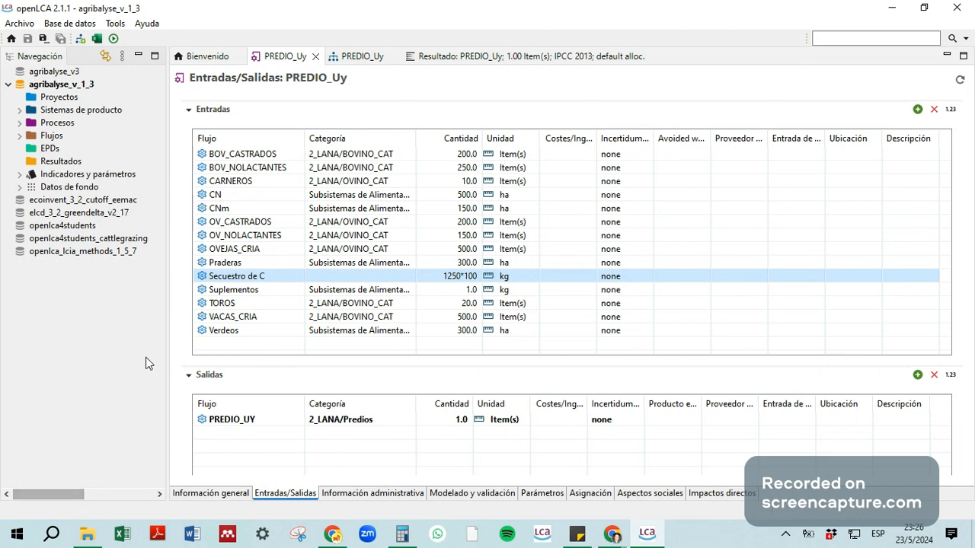
drag(66, 491, 45, 485)
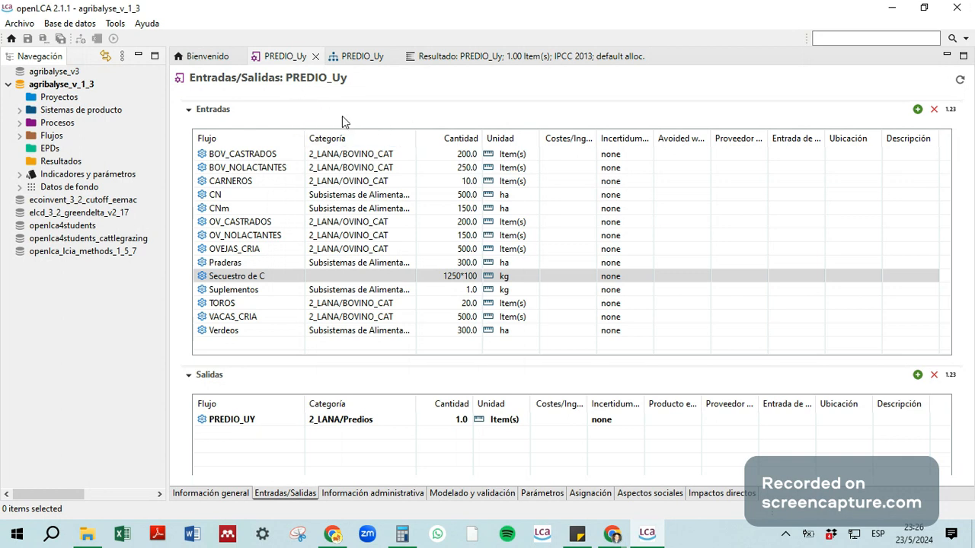
mouse_move(415, 140)
mouse_down()
mouse_move(395, 135)
mouse_move(431, 135)
mouse_up()
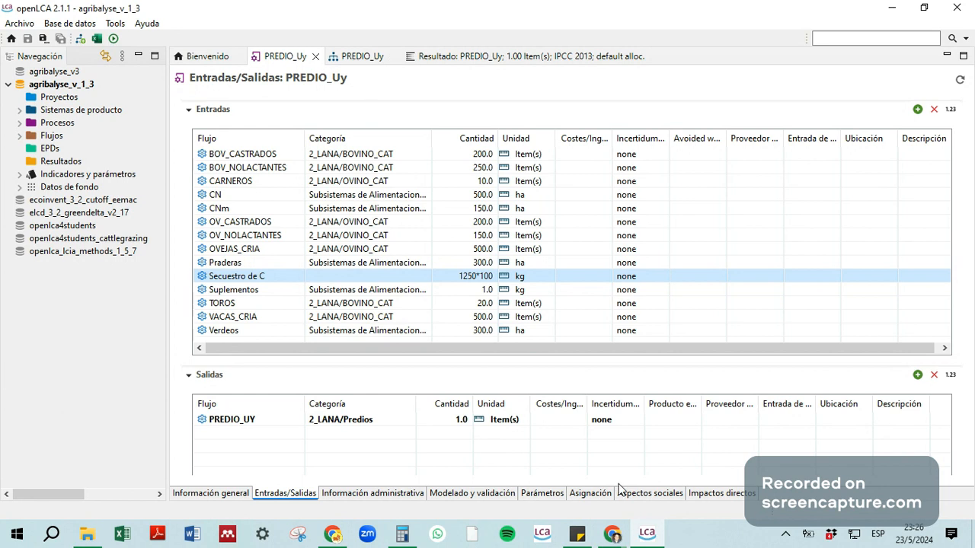
Step: Show the PREDIO_Uy product system diagram and expand the supplying processes of Praderas
click(338, 59)
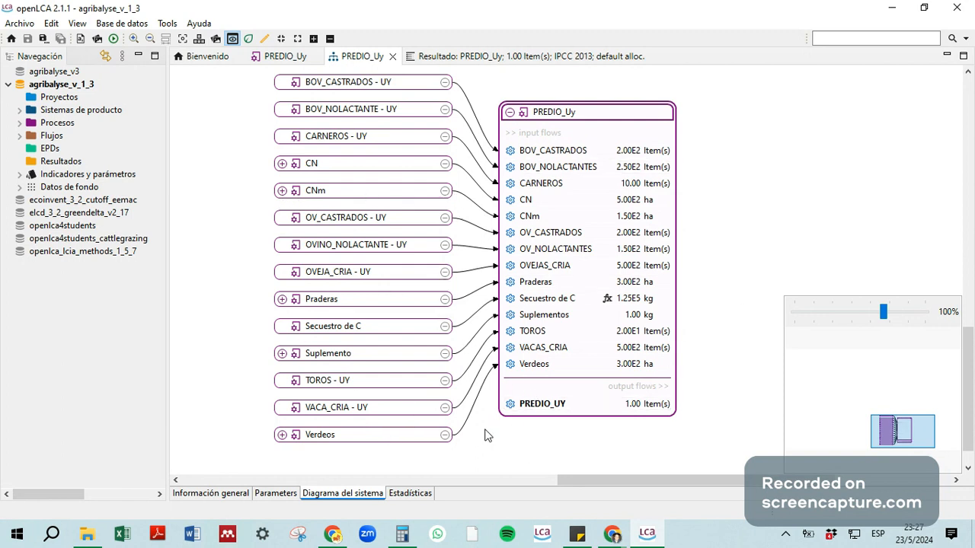
drag(490, 443, 571, 450)
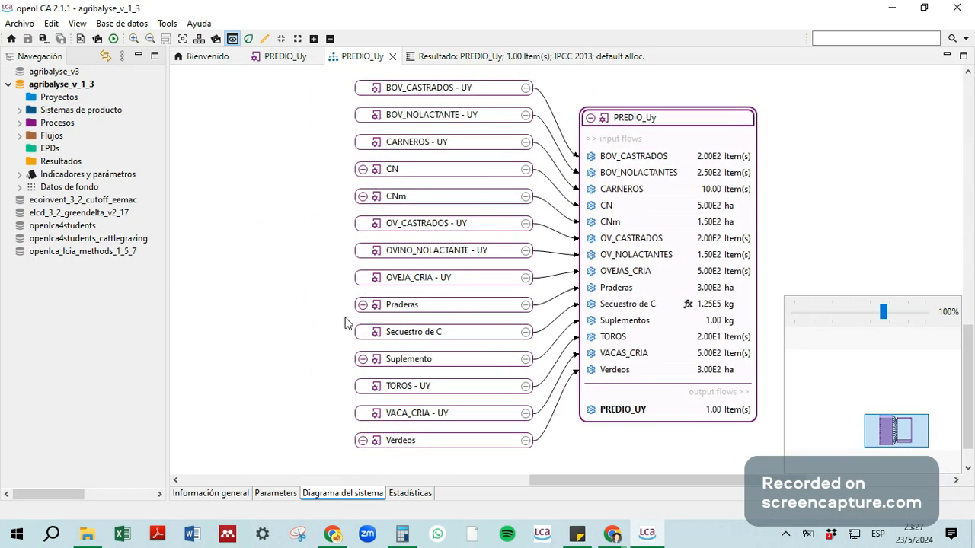
drag(264, 313, 350, 284)
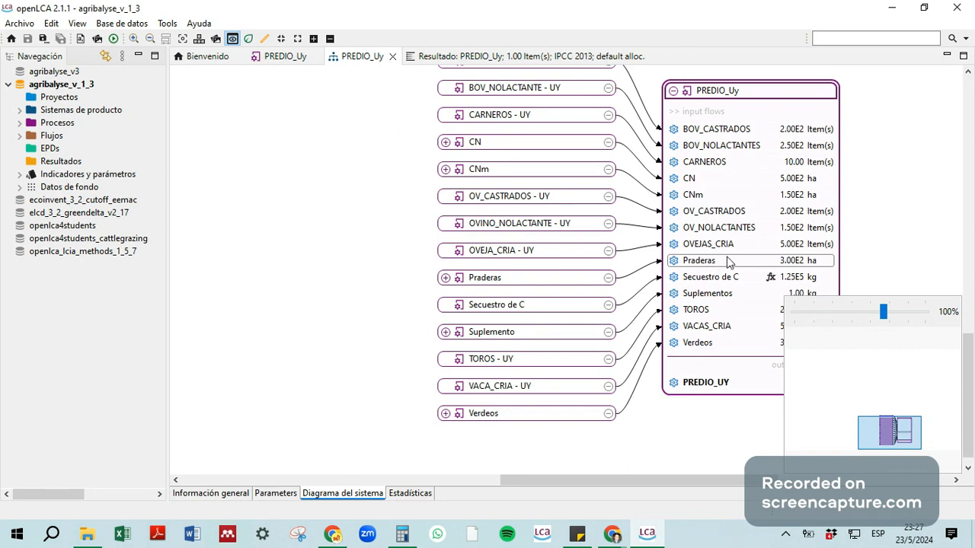
click(772, 259)
mouse_move(771, 262)
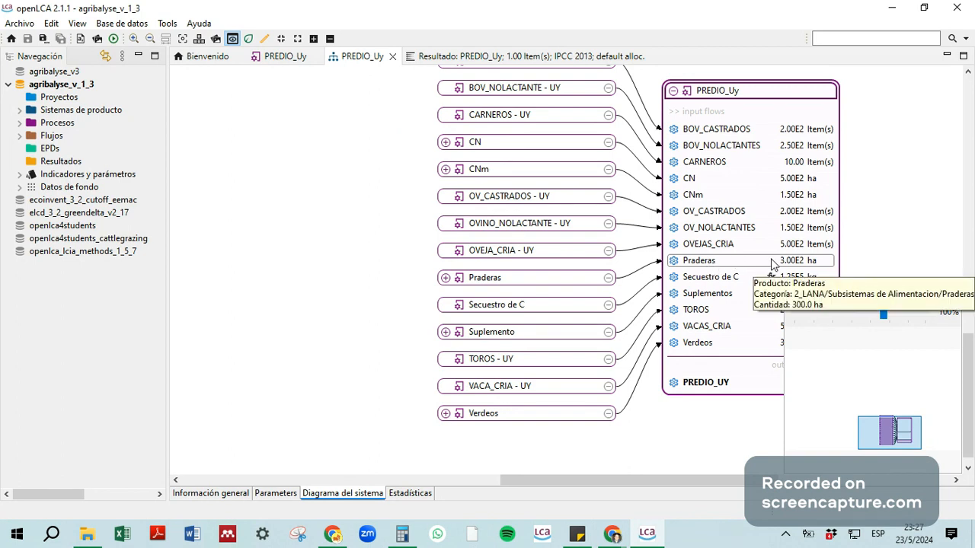
click(446, 277)
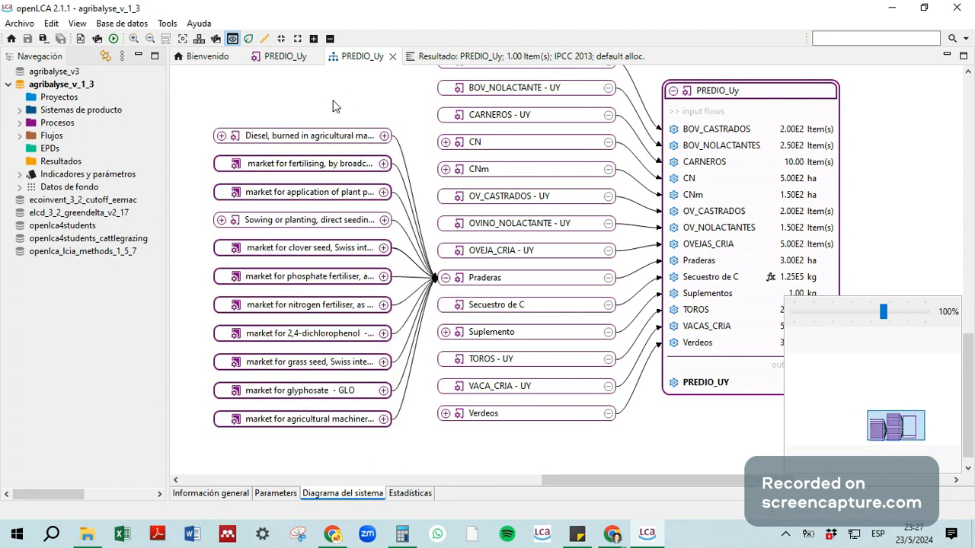
Step: Expand the supplying processes of the Sowing or planting, direct seeding process that feeds Praderas
drag(282, 104, 380, 95)
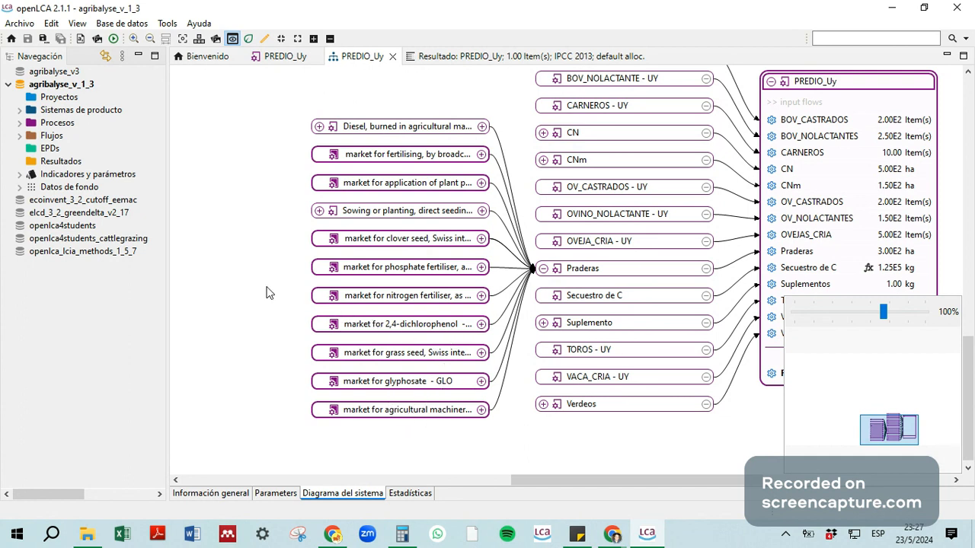
drag(317, 315, 478, 322)
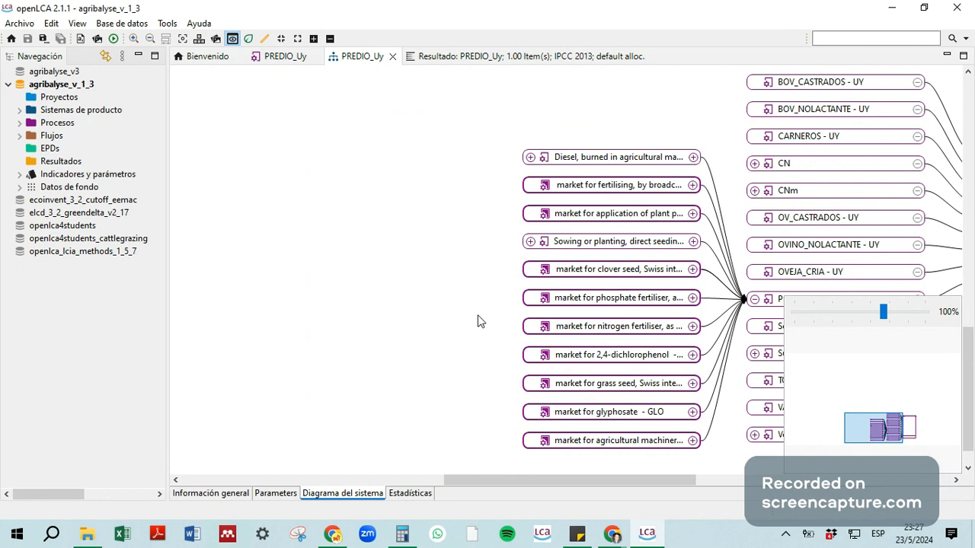
click(530, 241)
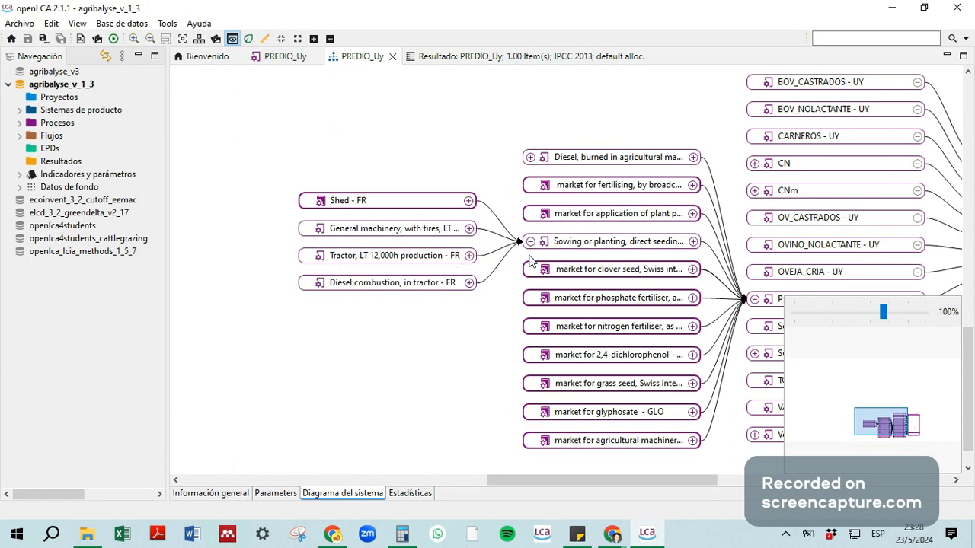
drag(462, 366, 389, 281)
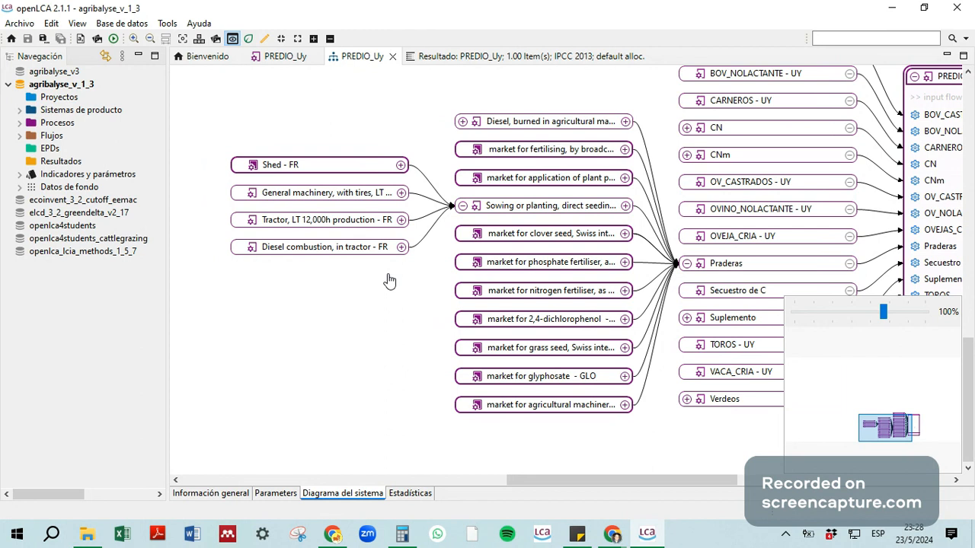
drag(389, 281, 292, 365)
Step: Expand the suppliers of Suplemento and of its ovine purchased concentrated feed process
drag(382, 96, 411, 181)
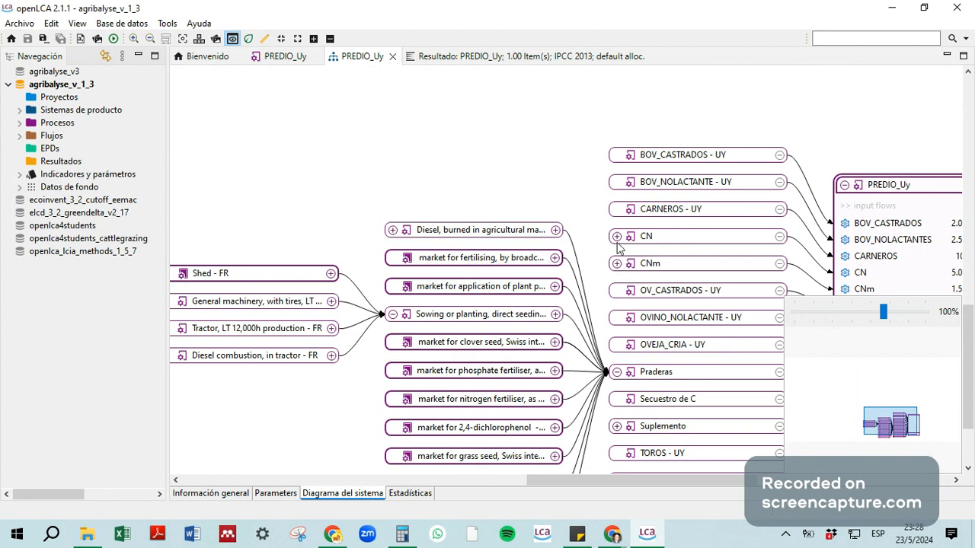
click(617, 427)
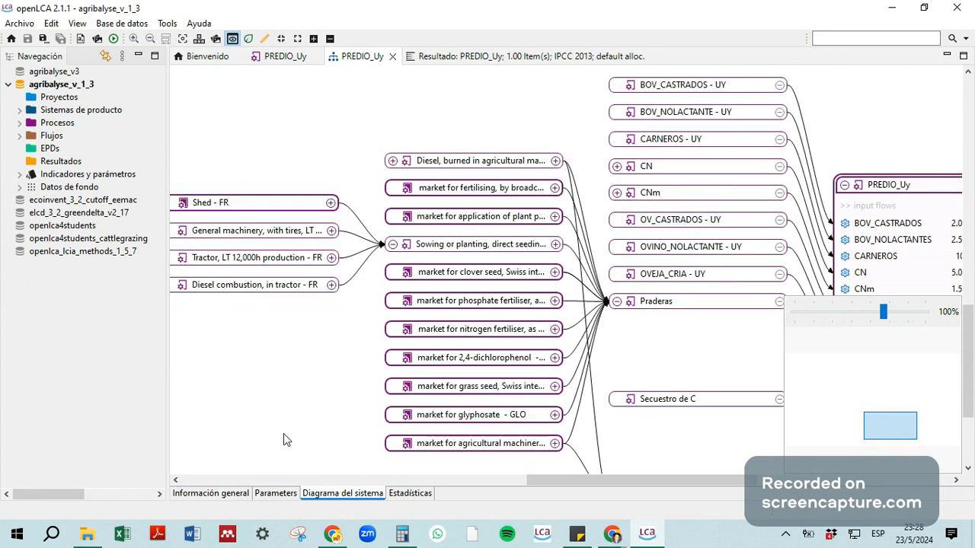
drag(319, 368, 330, 206)
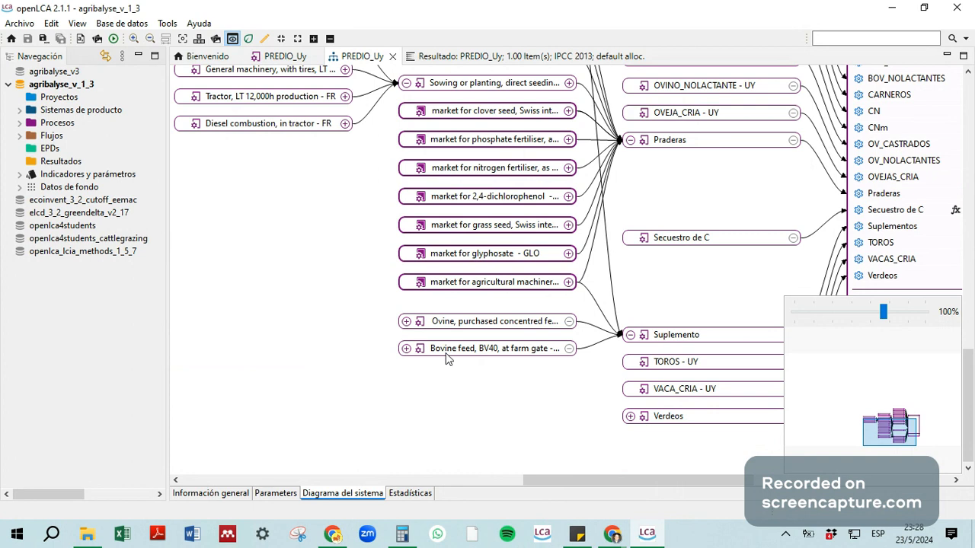
click(406, 322)
drag(442, 312, 523, 265)
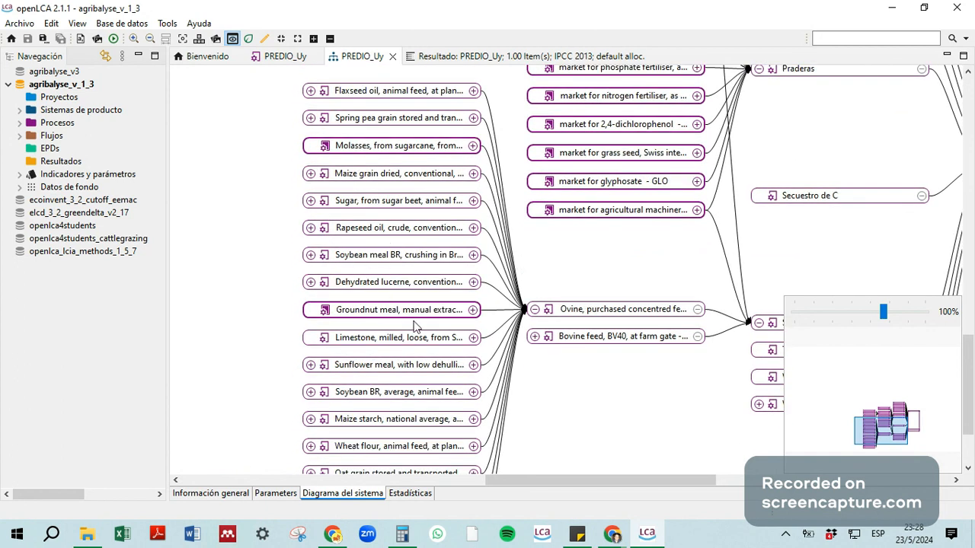
Step: Expand the suppliers of the dried conventional maize grain and of its temporary grain storage process
drag(592, 406, 644, 383)
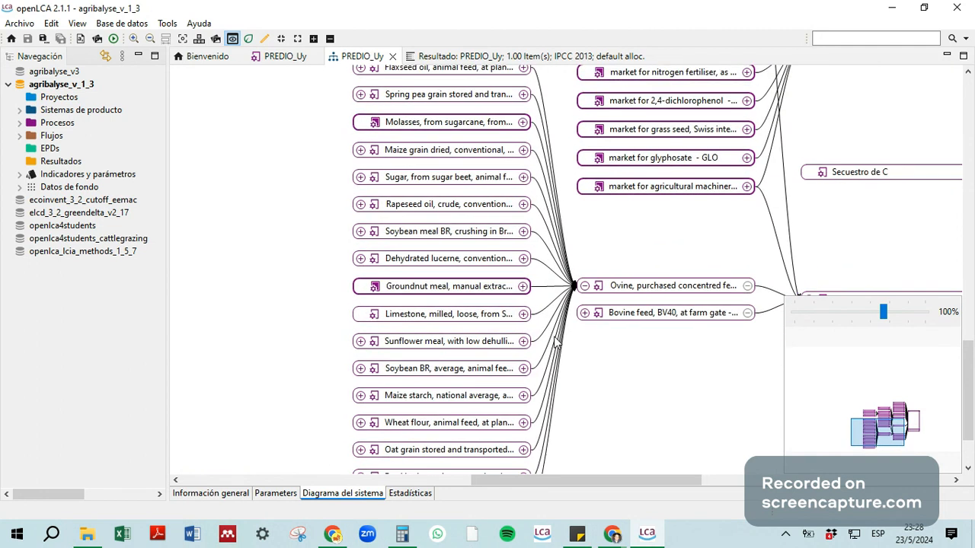
click(362, 151)
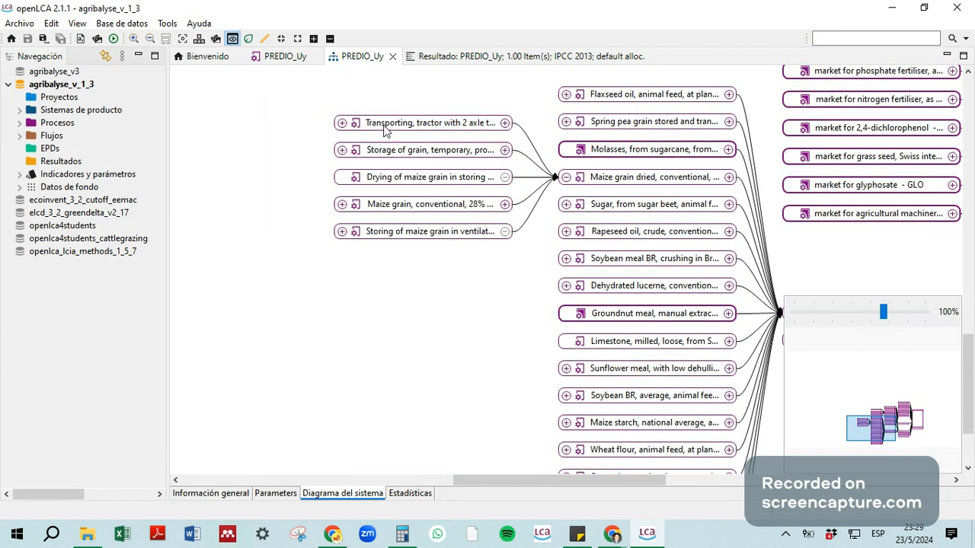
click(342, 150)
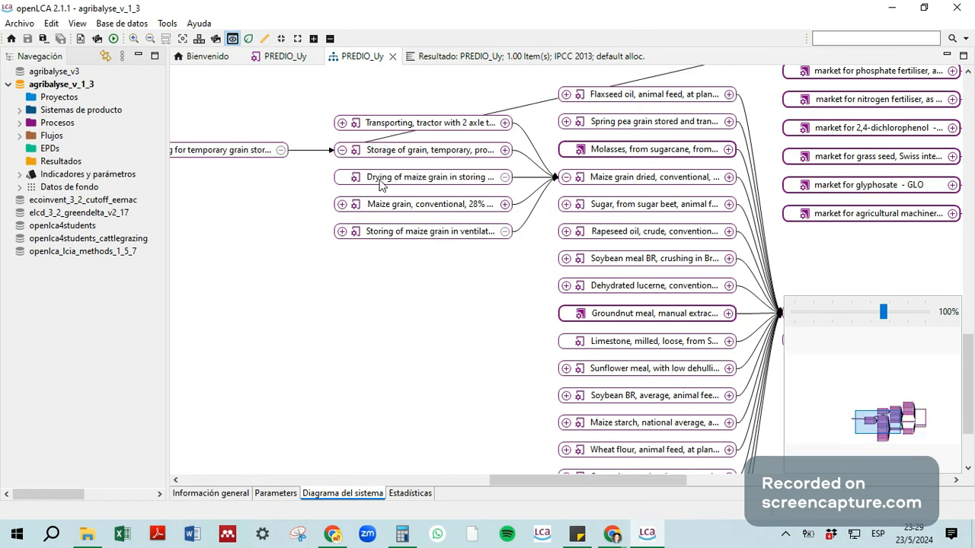
Step: Expand the suppliers of the conventional maize grain with 28% moisture, look them over, and collapse them again
click(343, 204)
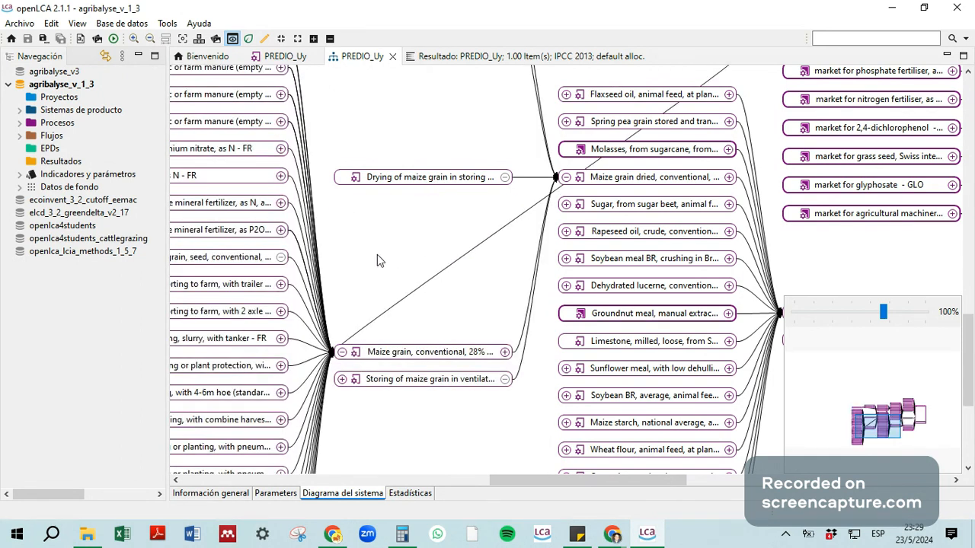
drag(368, 283, 470, 235)
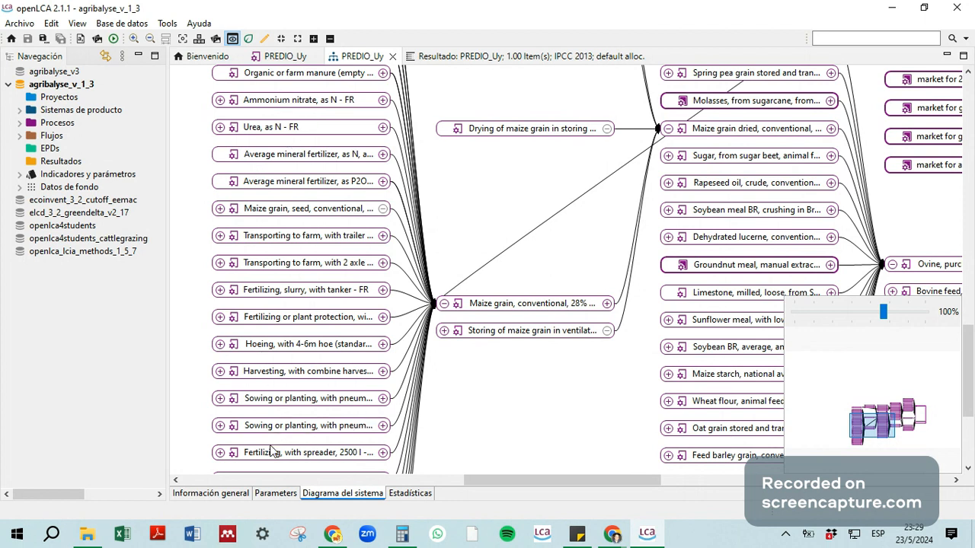
click(444, 304)
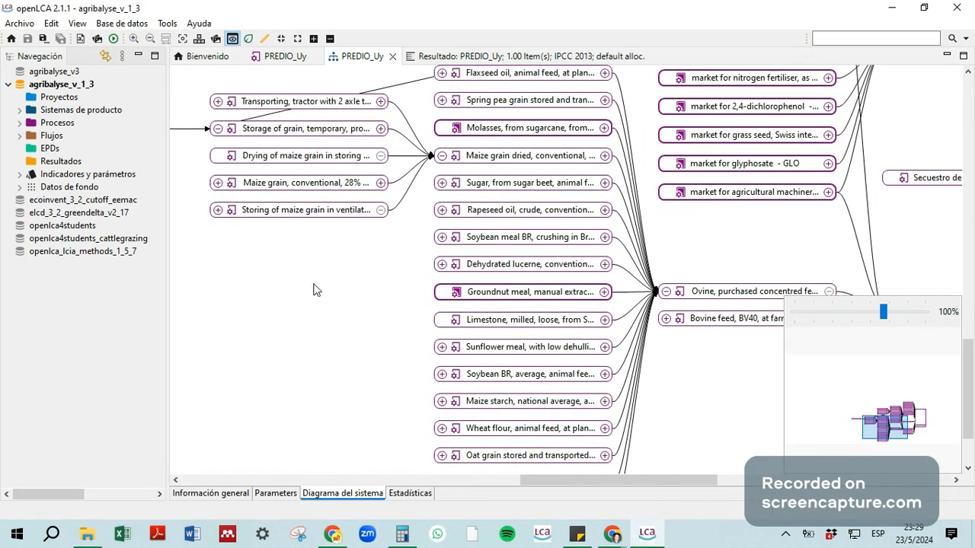
right_click(288, 291)
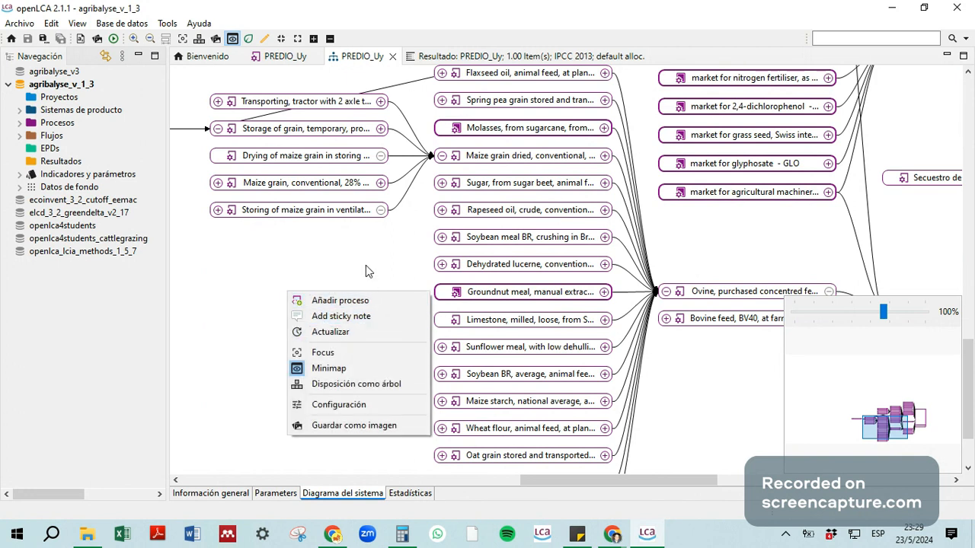
click(342, 263)
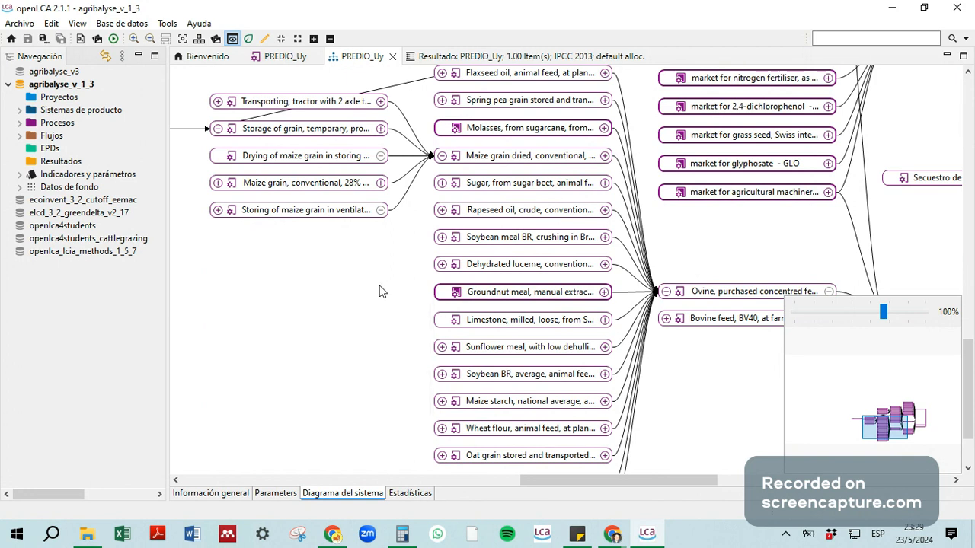
Step: Zoom the PREDIO_Uy system diagram out to 47% and look over the whole expanded supply chain
drag(340, 283, 414, 327)
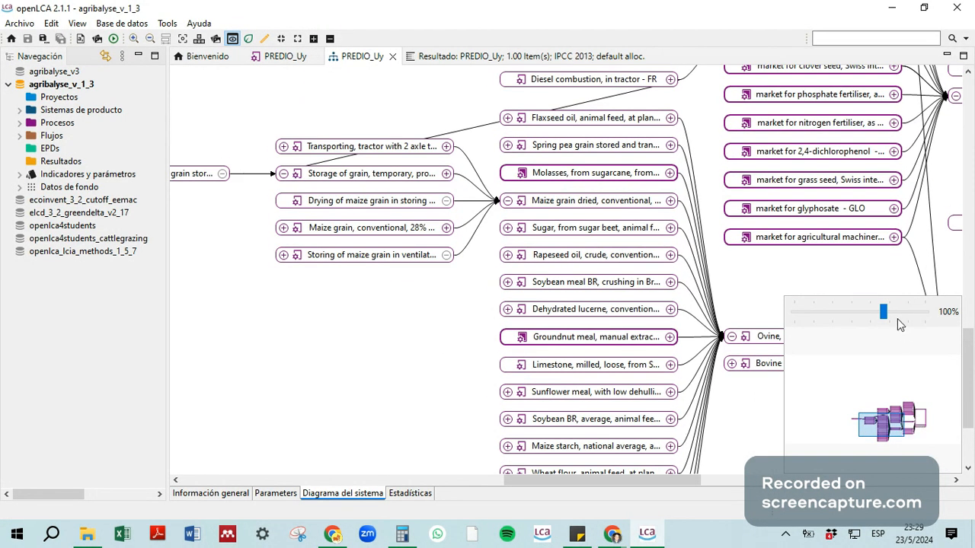
drag(884, 314, 852, 311)
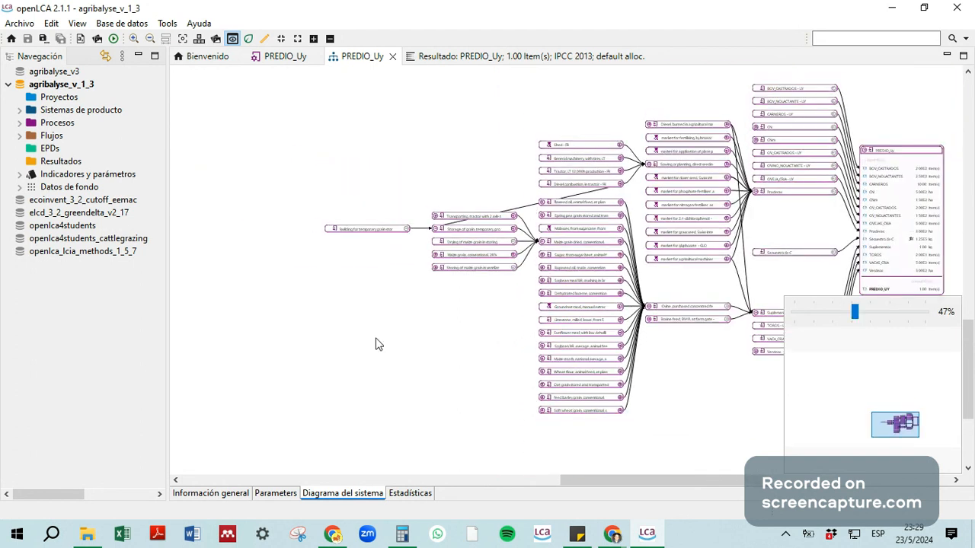
drag(329, 324, 457, 336)
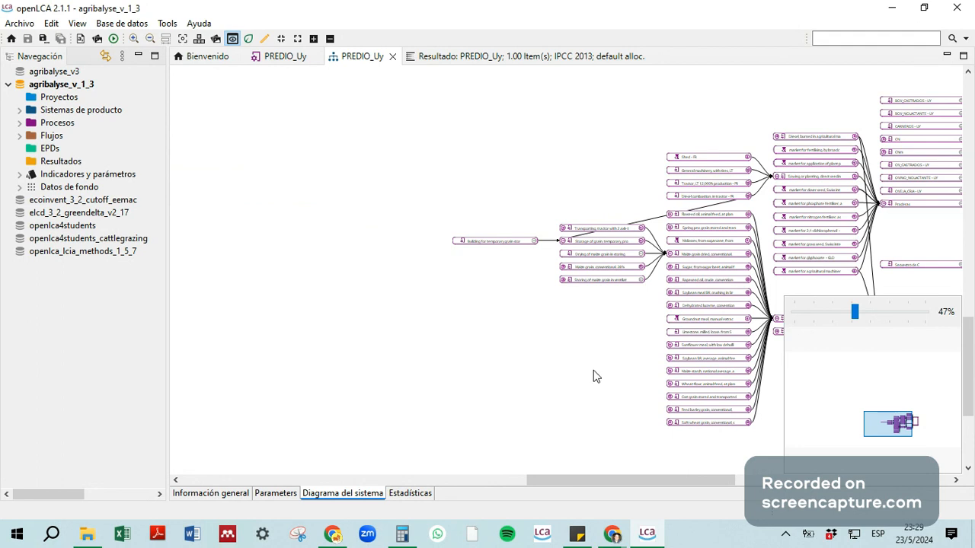
drag(595, 376, 277, 282)
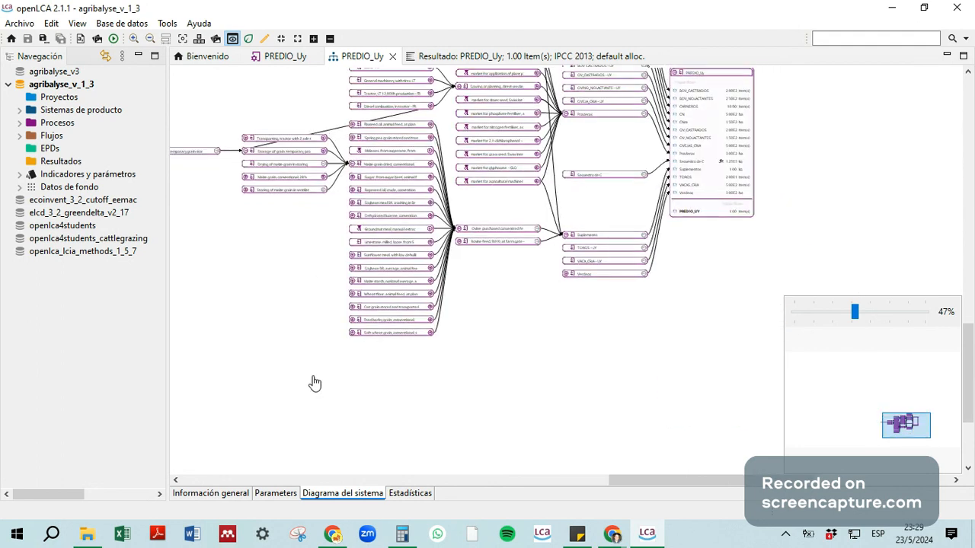
drag(314, 383, 374, 373)
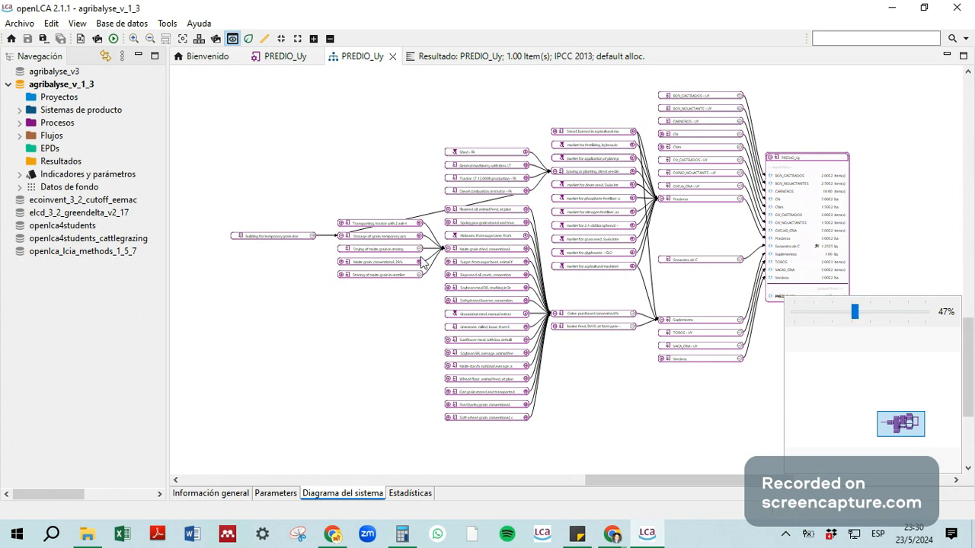
Step: Open the calculation settings of the PREDIO_Uy product system and show its available impact assessment methods
click(215, 494)
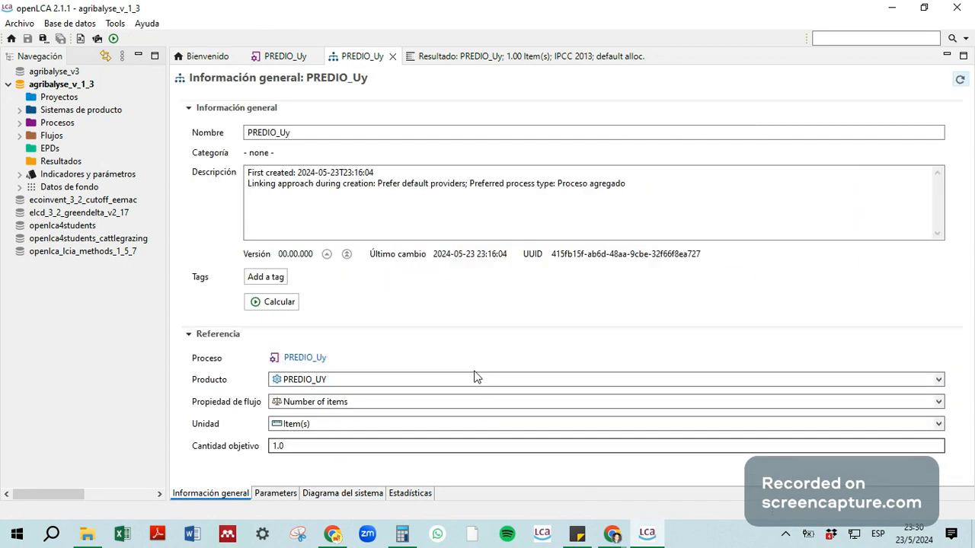
click(276, 305)
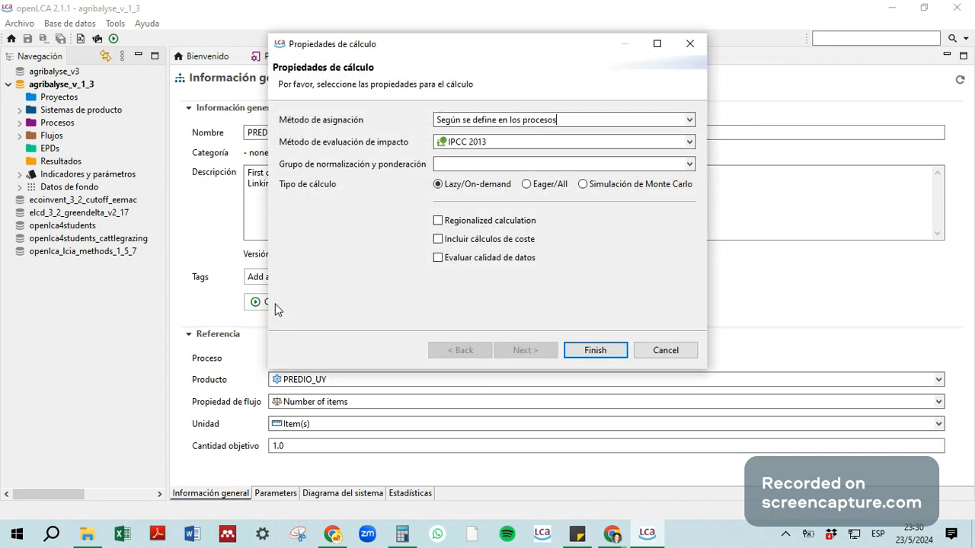
click(691, 141)
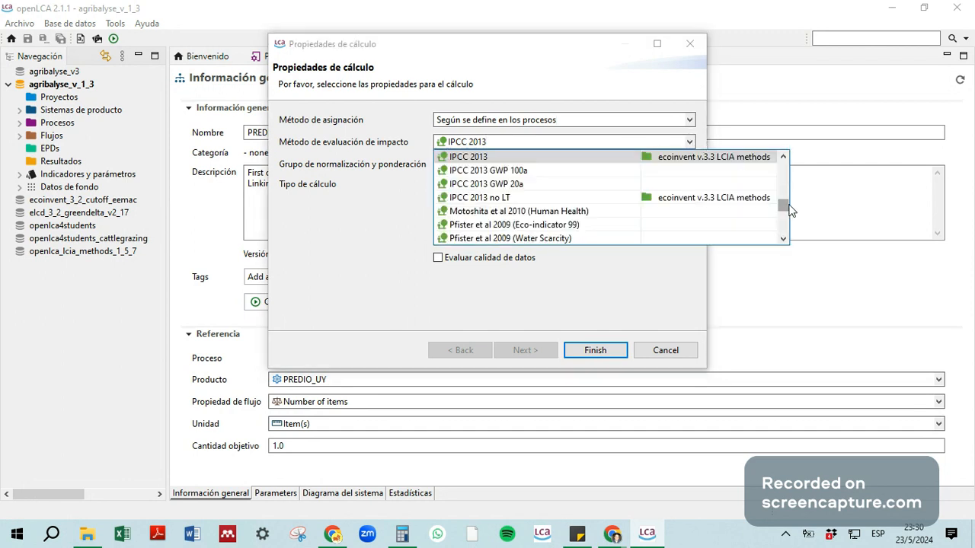
Step: Browse the impact assessment methods from the start of the list, choose IPCC 2013, and close the calculation settings
drag(790, 211, 806, 166)
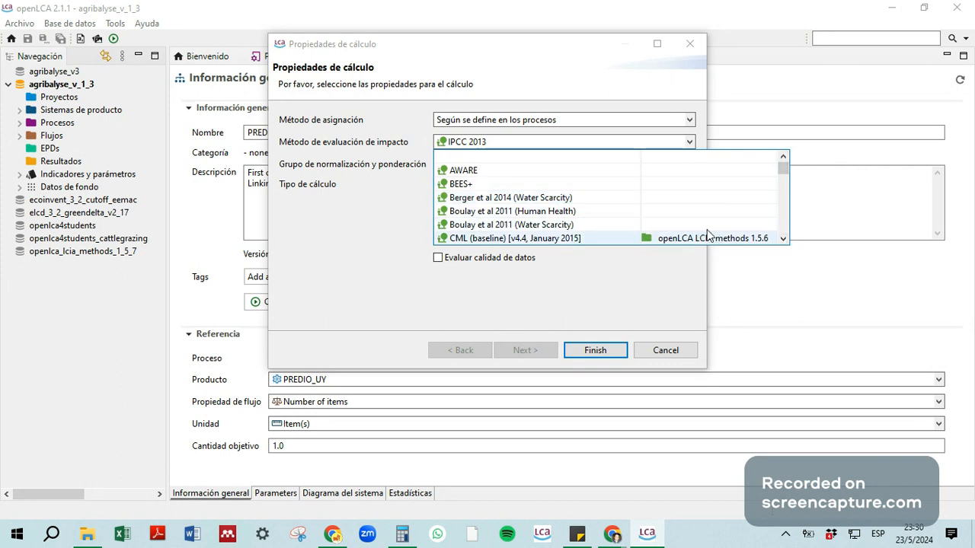
click(785, 240)
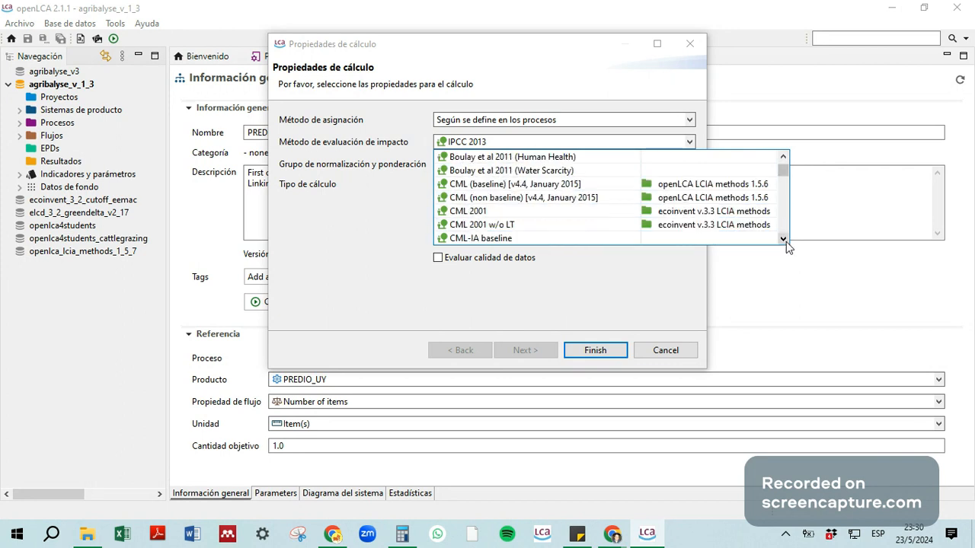
click(785, 241)
click(785, 240)
click(785, 241)
click(785, 241)
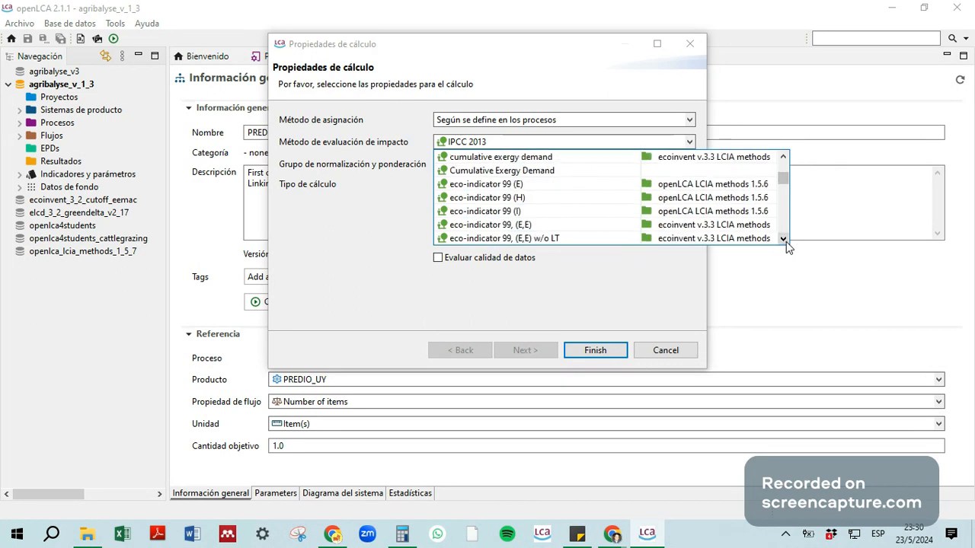
click(783, 240)
click(783, 240)
click(783, 240)
click(782, 240)
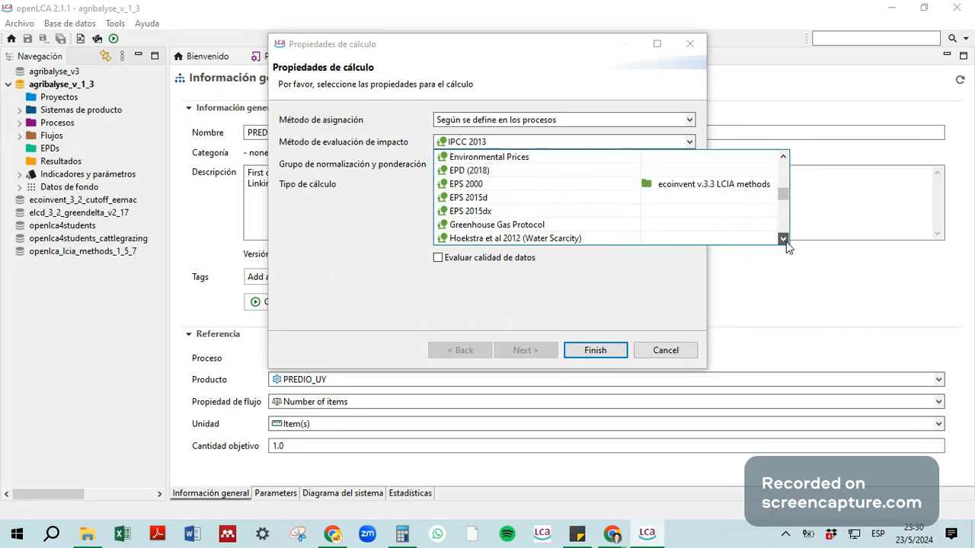
click(784, 240)
click(784, 240)
click(784, 239)
click(784, 239)
click(783, 239)
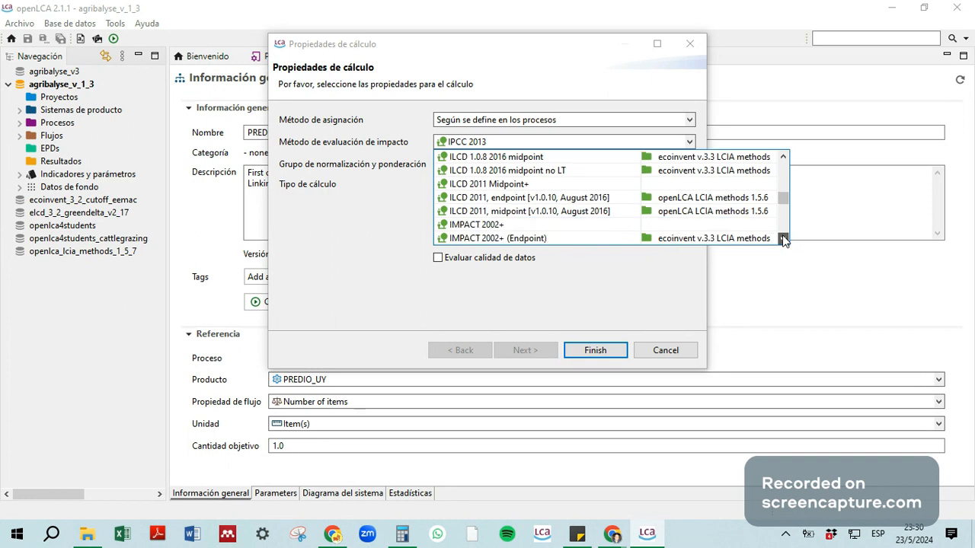
click(784, 239)
click(784, 239)
click(784, 239)
click(784, 239)
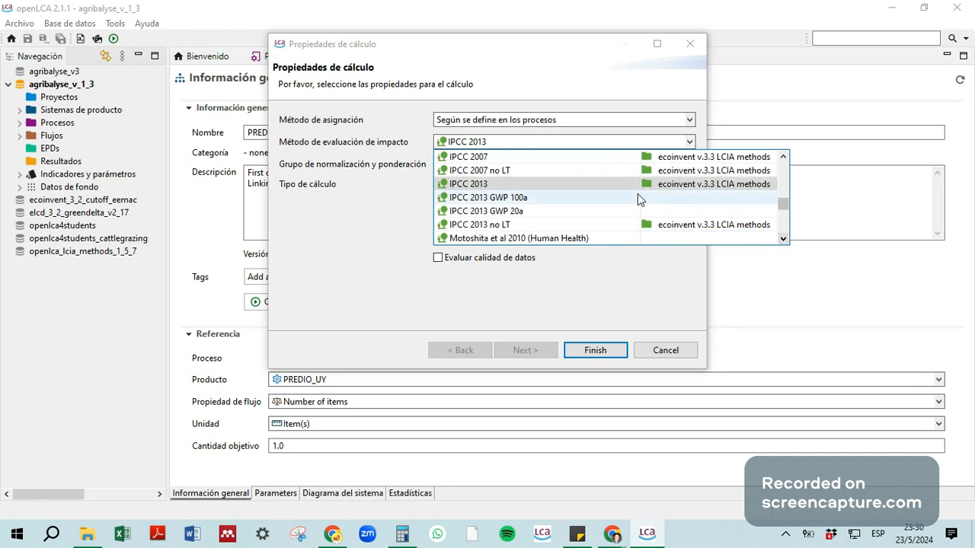
click(485, 184)
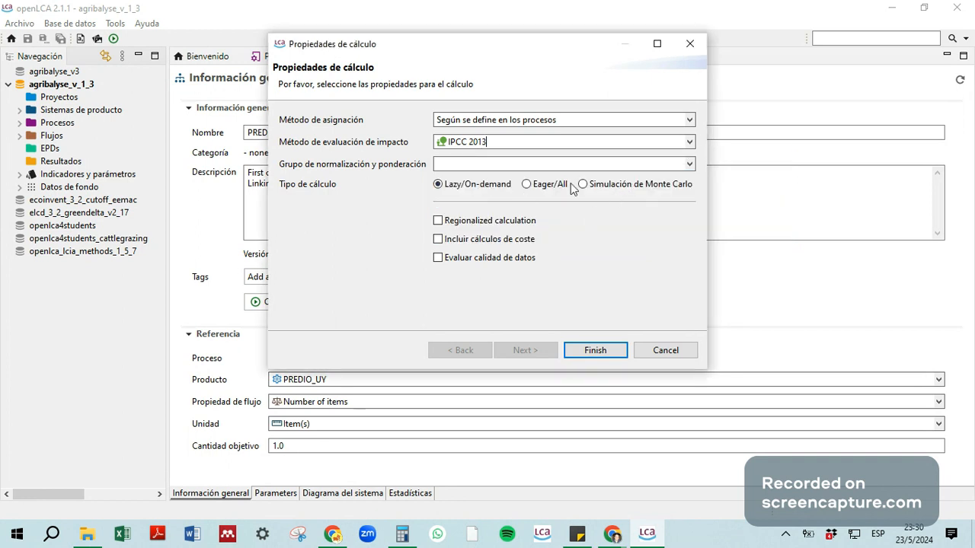
click(596, 350)
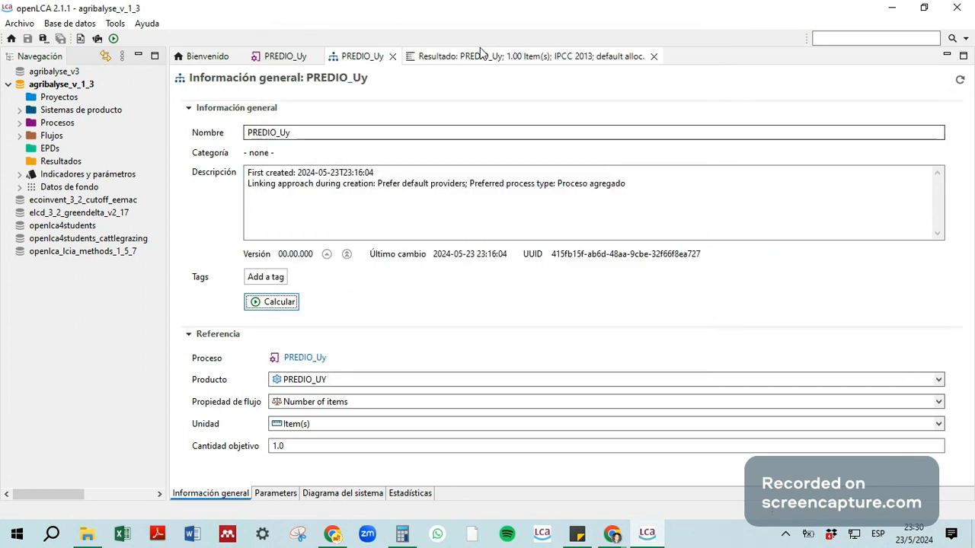
Step: Open the general information of the existing PREDIO_Uy result and view the chart of direct impact category contributions
click(482, 55)
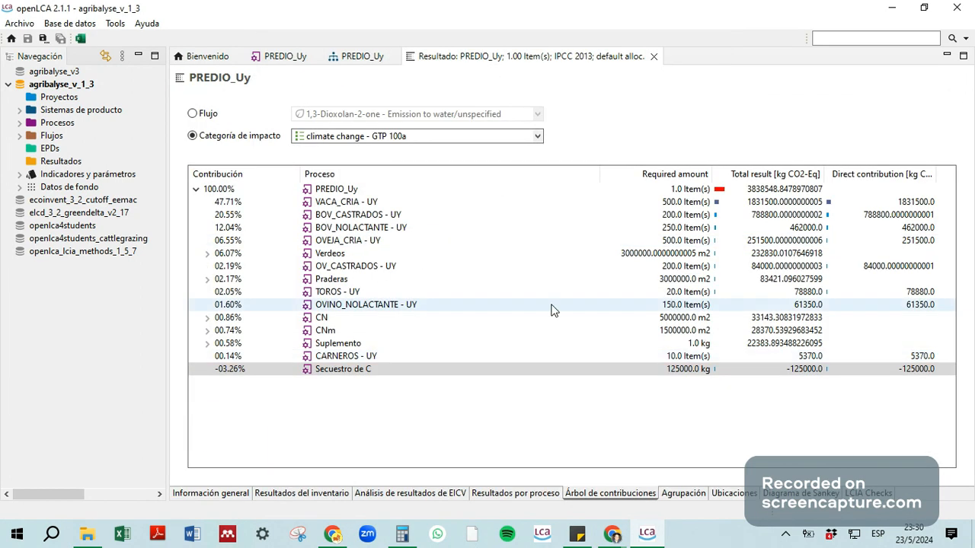
click(210, 493)
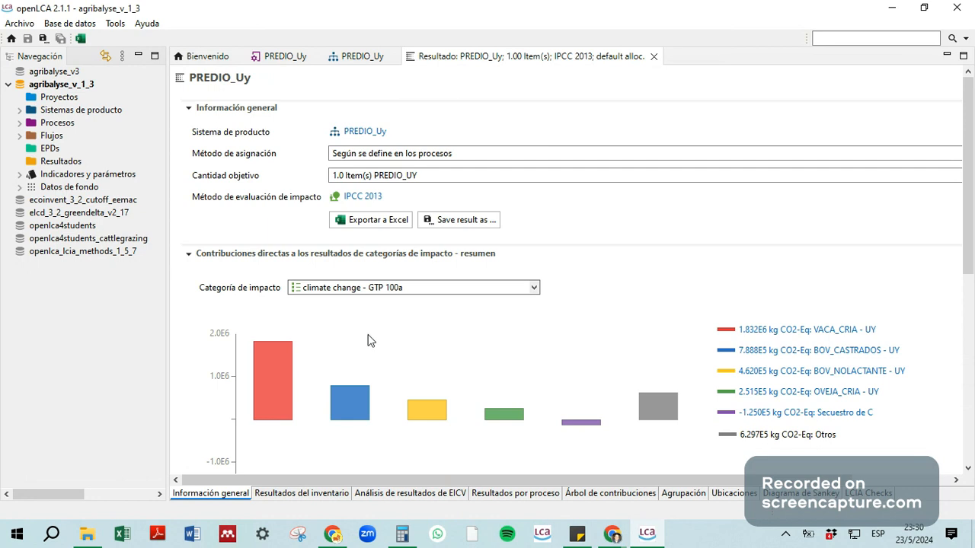
drag(969, 215, 971, 240)
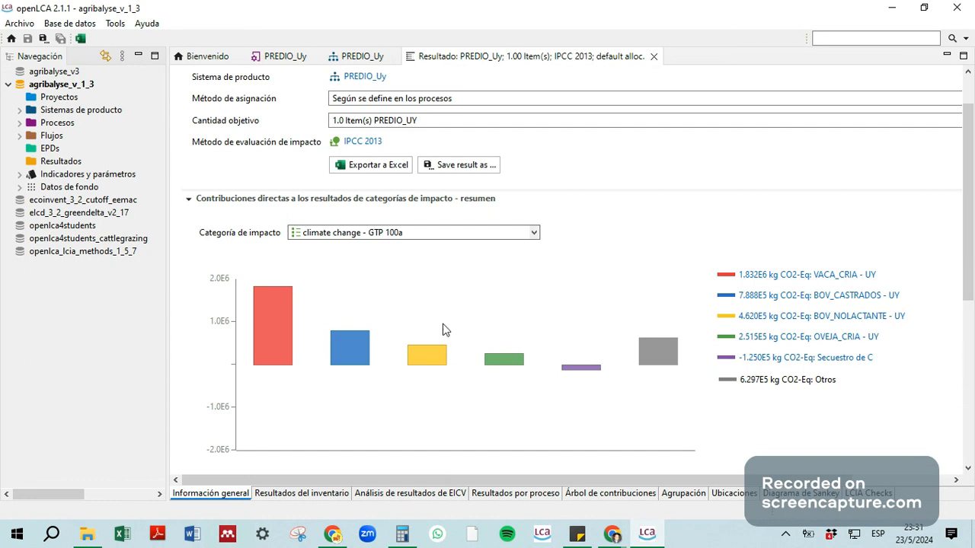
Step: Collapse both direct contribution summaries, and reopen the impact category one to examine its climate change - GTP 100a chart
click(189, 204)
click(189, 213)
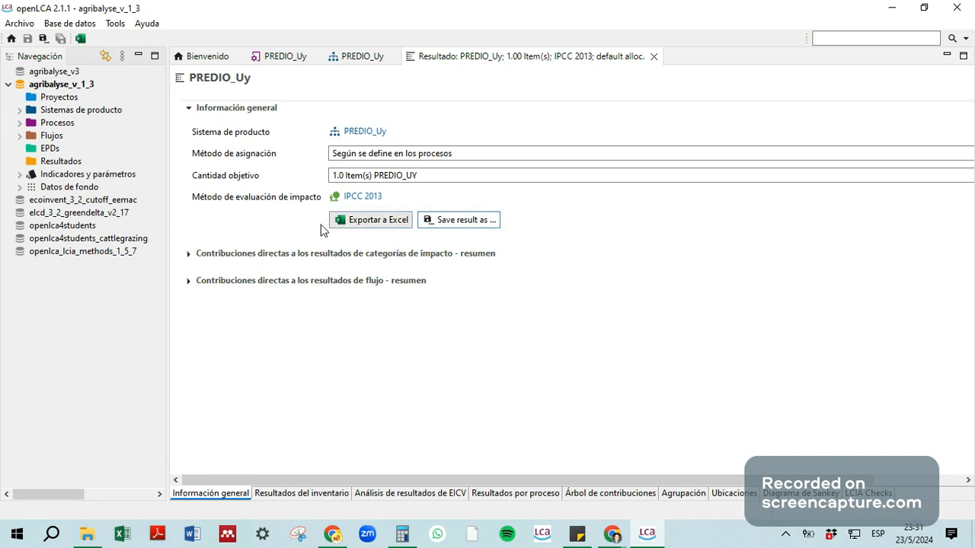
click(188, 253)
scroll(582, 346, down, 3)
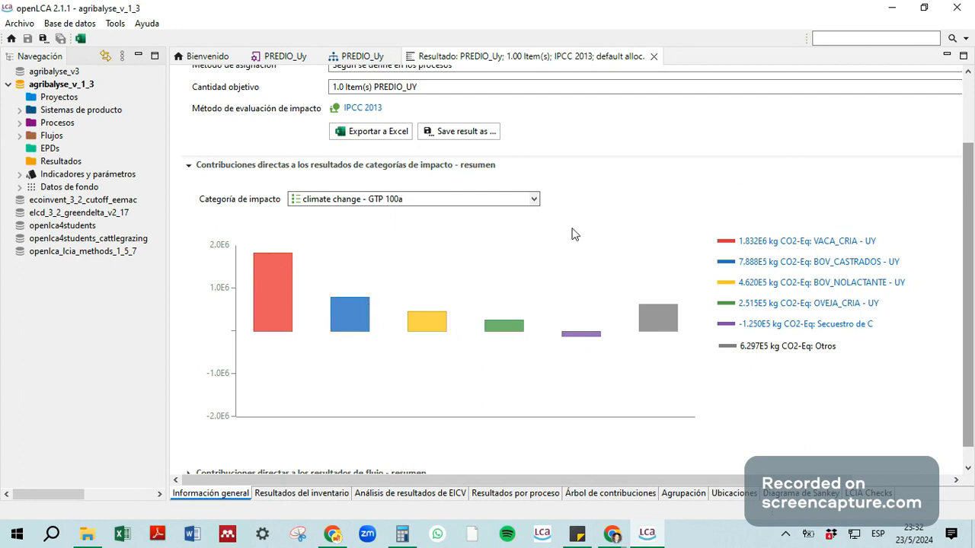
Step: Show the result's contribution tree for the climate change - GWP 100a impact category and collapse it to the PREDIO_Uy total
click(602, 494)
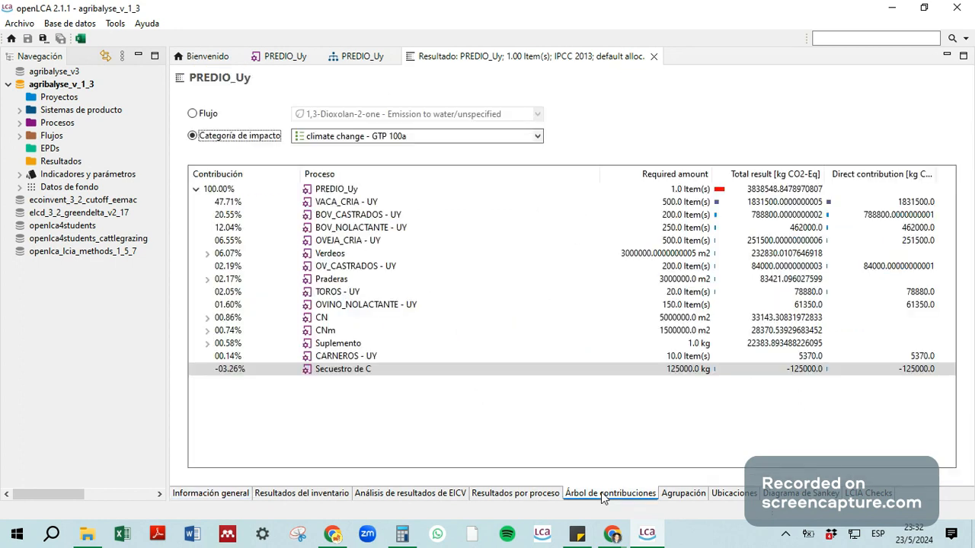
click(196, 189)
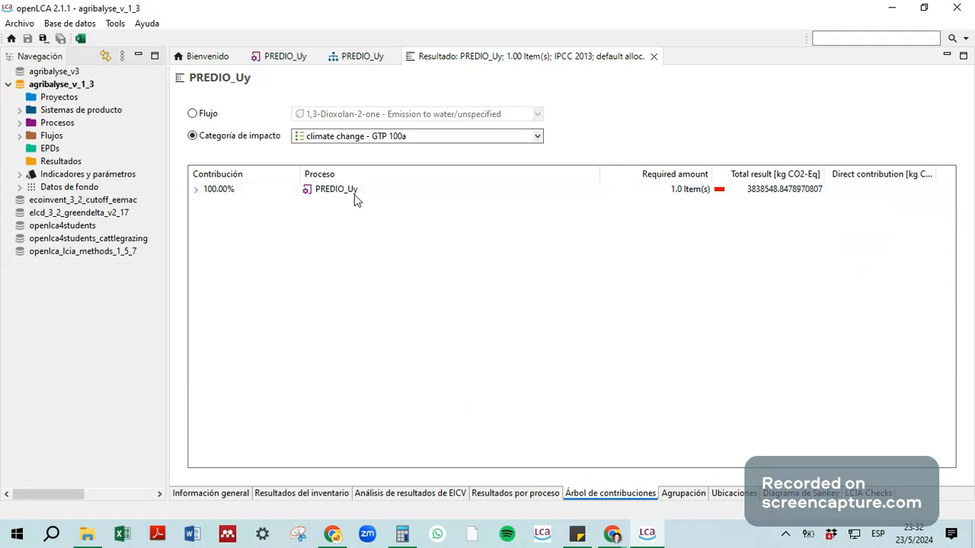
click(537, 138)
click(404, 192)
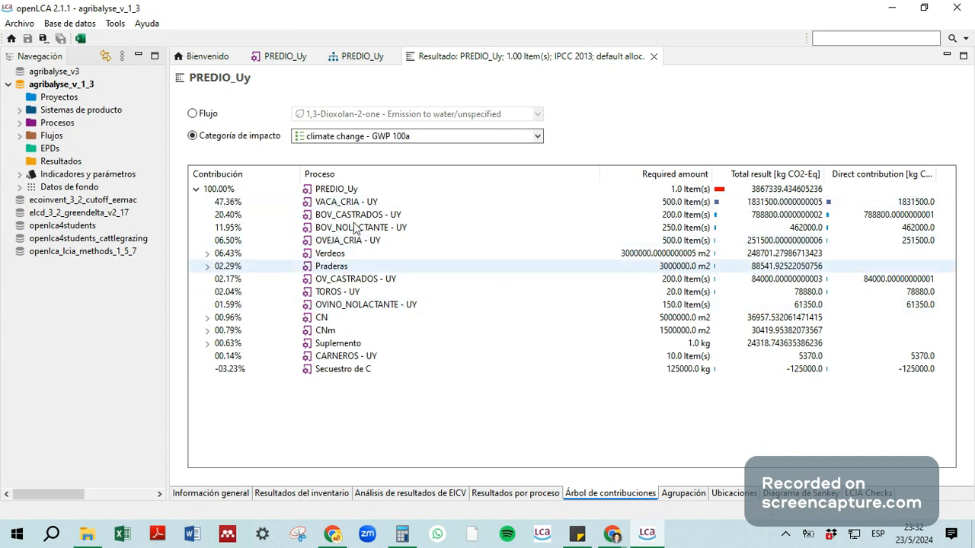
click(197, 190)
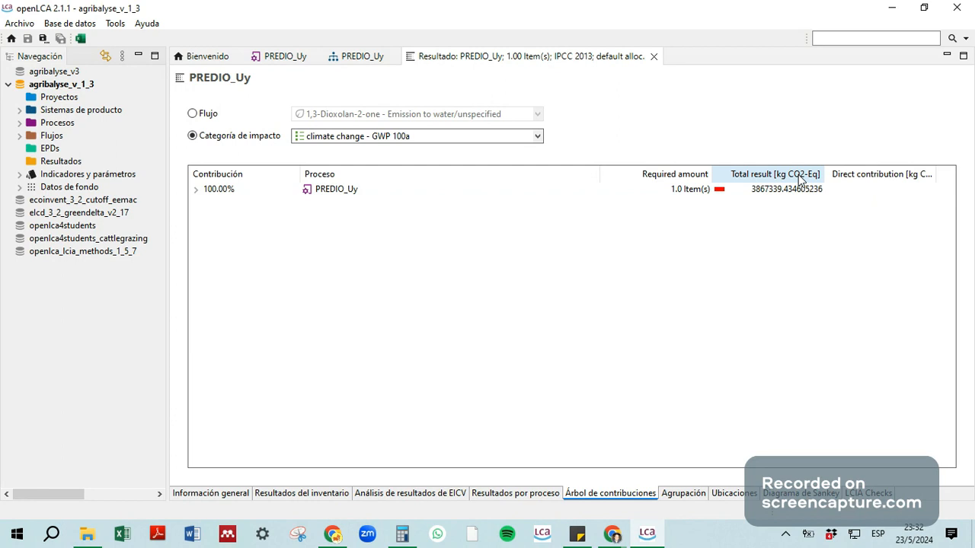
right_click(758, 194)
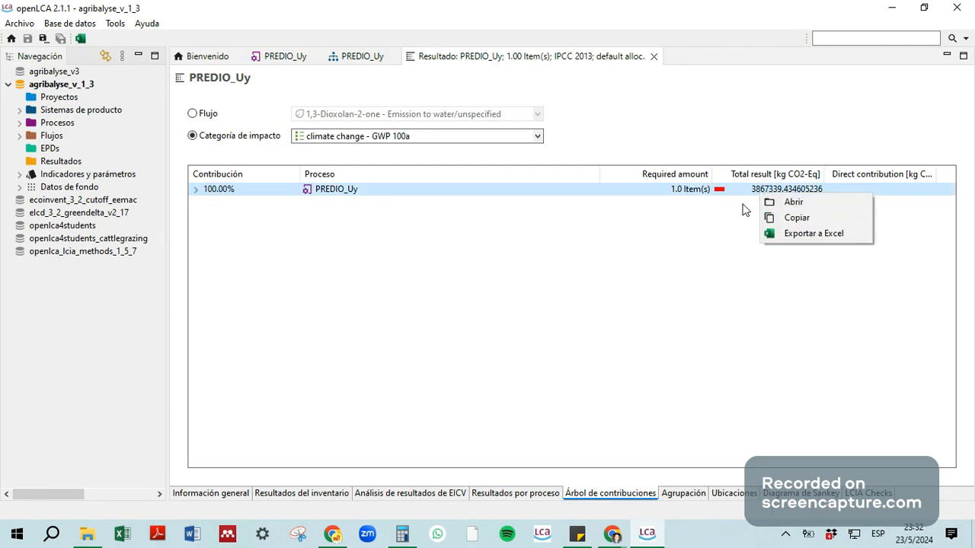
click(737, 208)
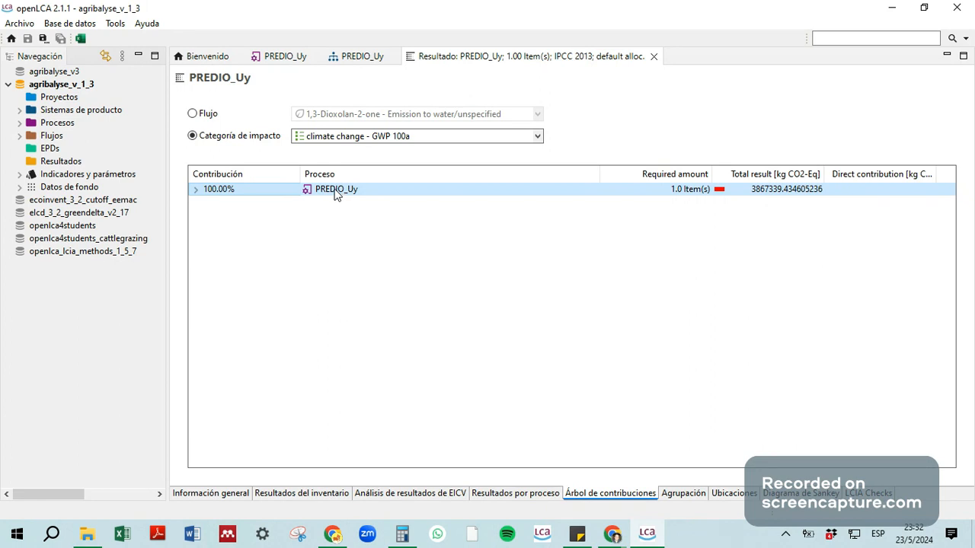
Step: Switch to the Windows calculator, divide the farm's total of 3867339 by 1250, and close the calculator
mouse_move(415, 542)
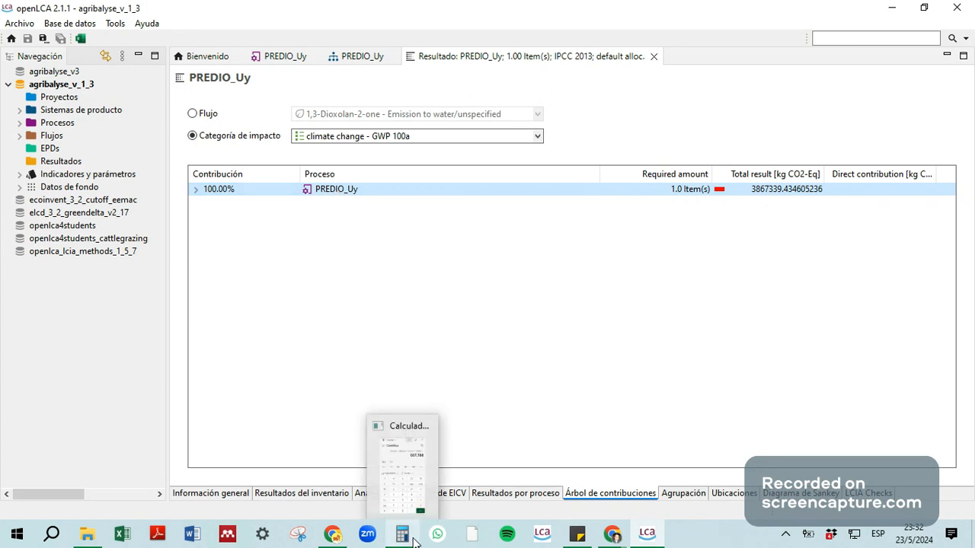
click(402, 466)
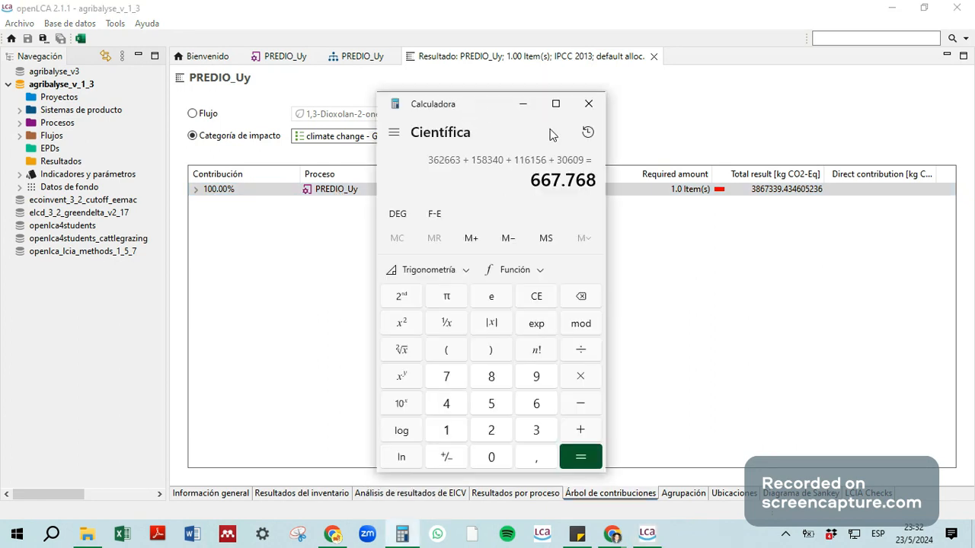
text(3)
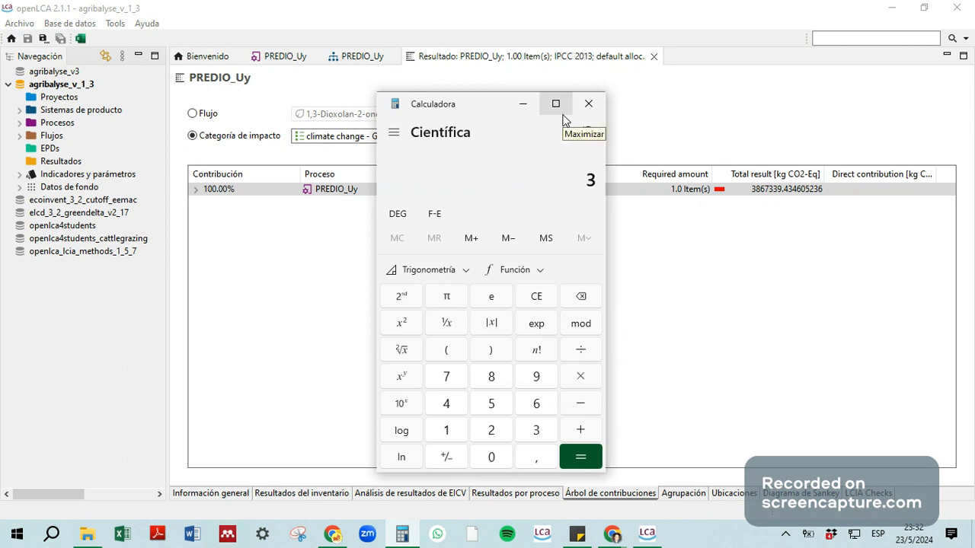
text(.867.339)
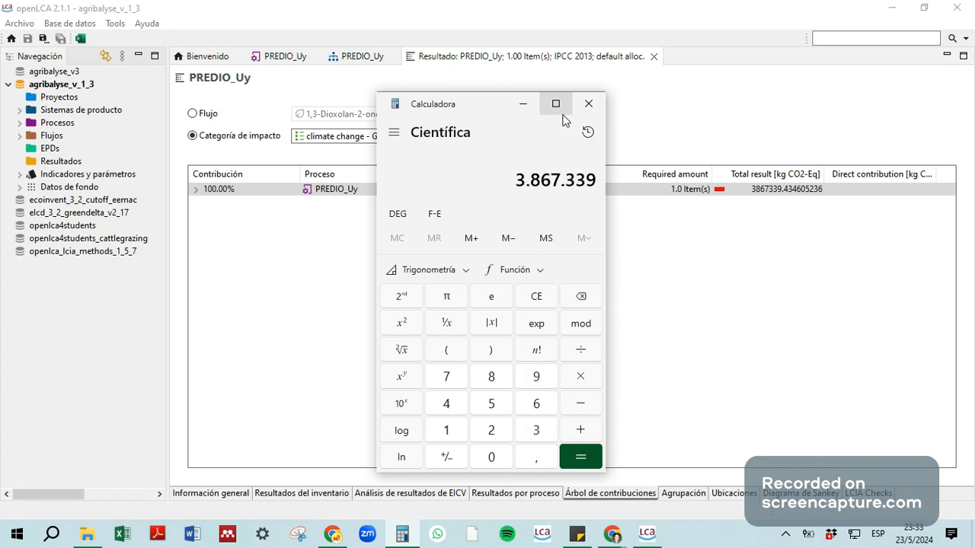
key(slash)
text(1250)
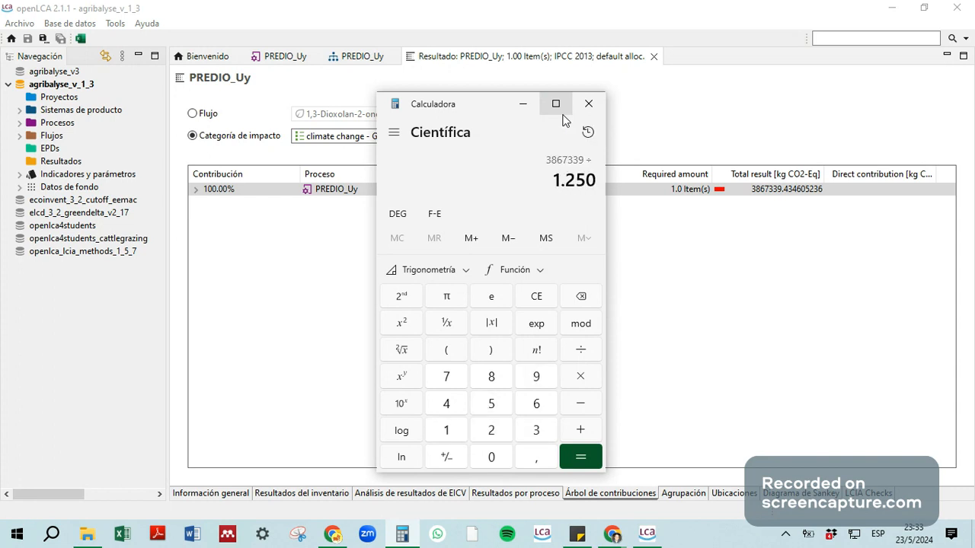
key(Return)
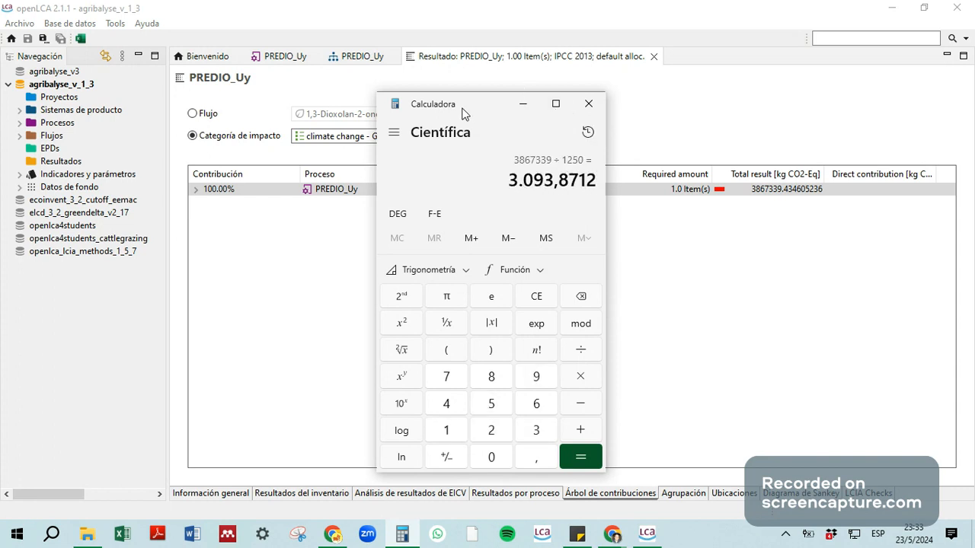
drag(457, 110, 133, 107)
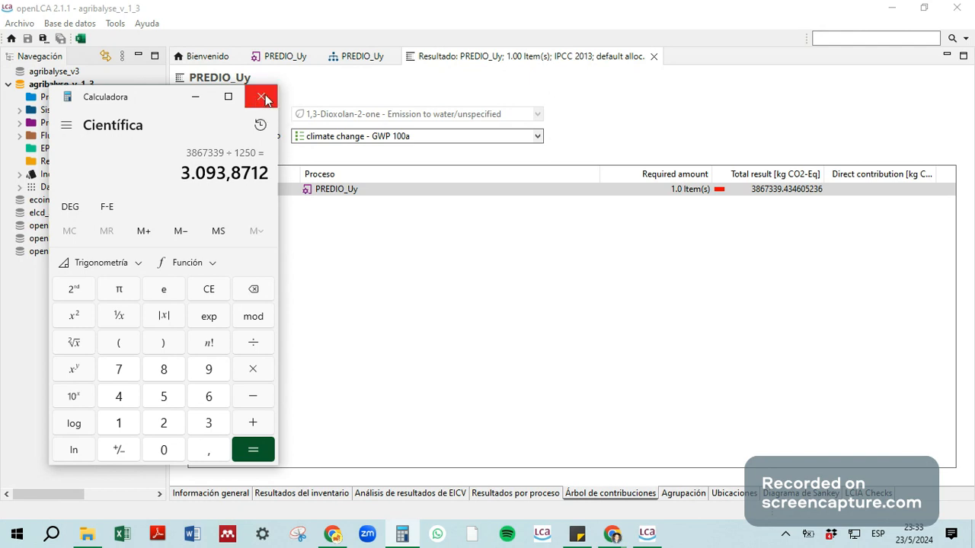
click(263, 97)
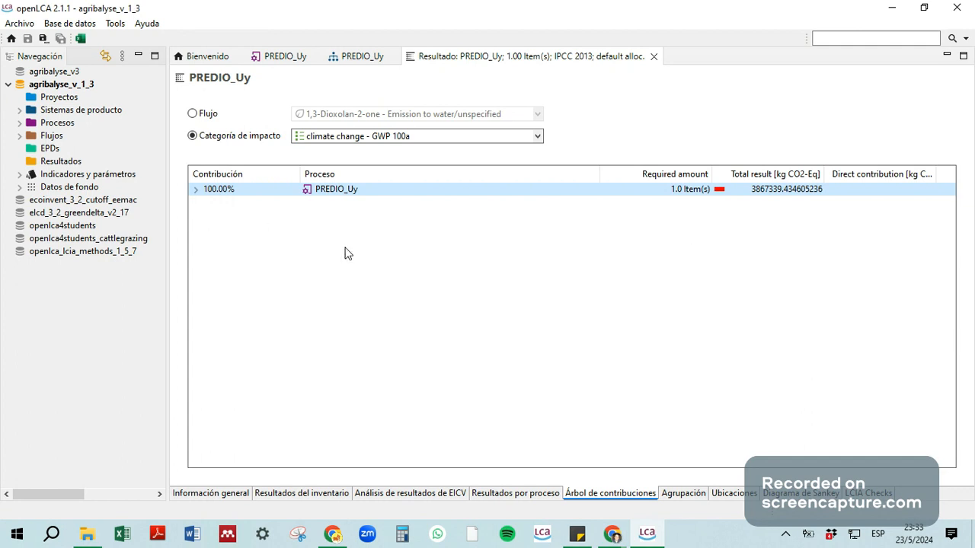
Step: Expand PREDIO_Uy in the contribution tree, examine the inputs under Verdeos from urea production to direct seeding, and collapse Verdeos
click(197, 189)
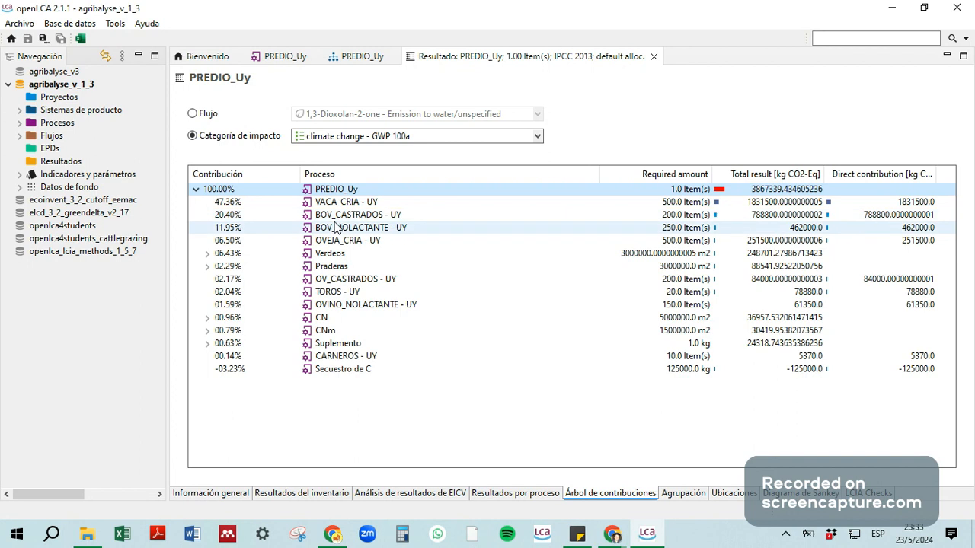
click(206, 253)
click(207, 254)
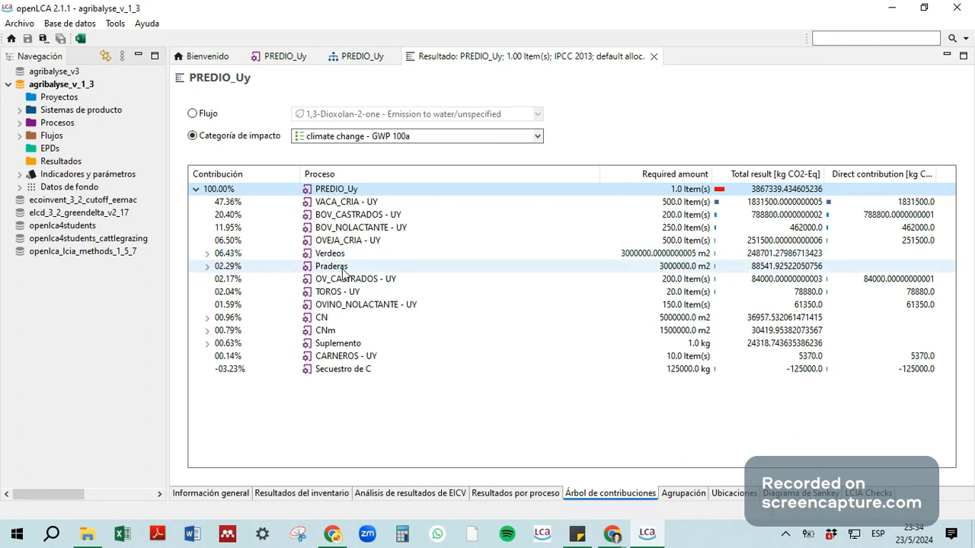
click(208, 255)
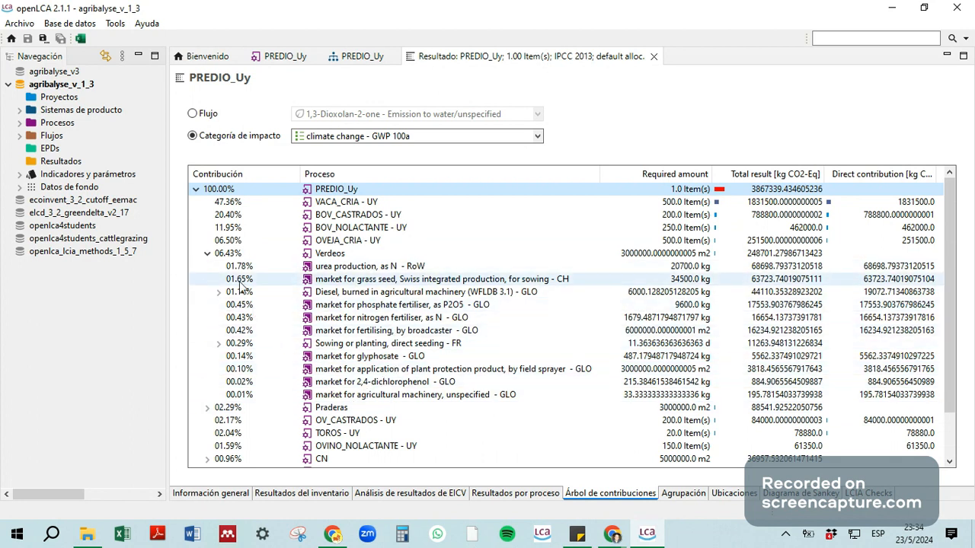
click(329, 268)
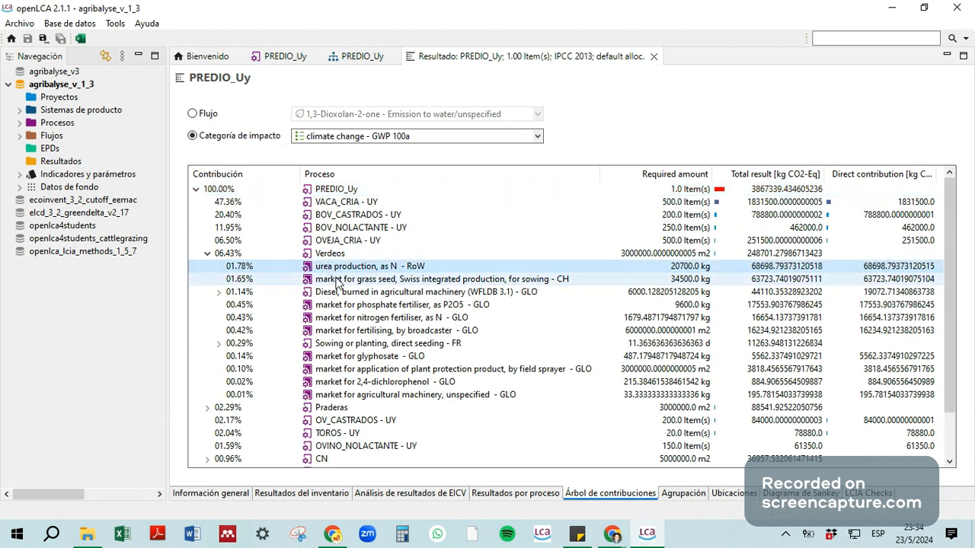
click(358, 285)
click(384, 293)
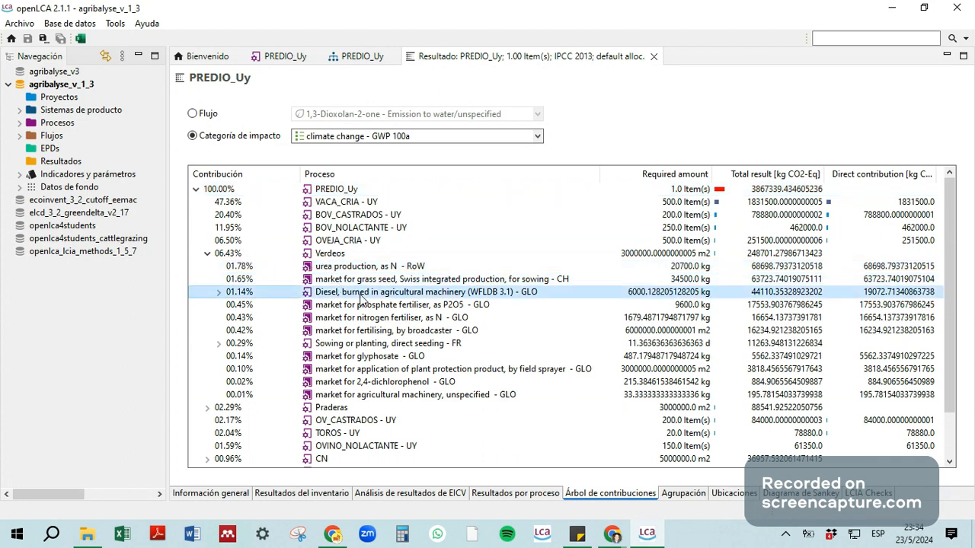
click(382, 307)
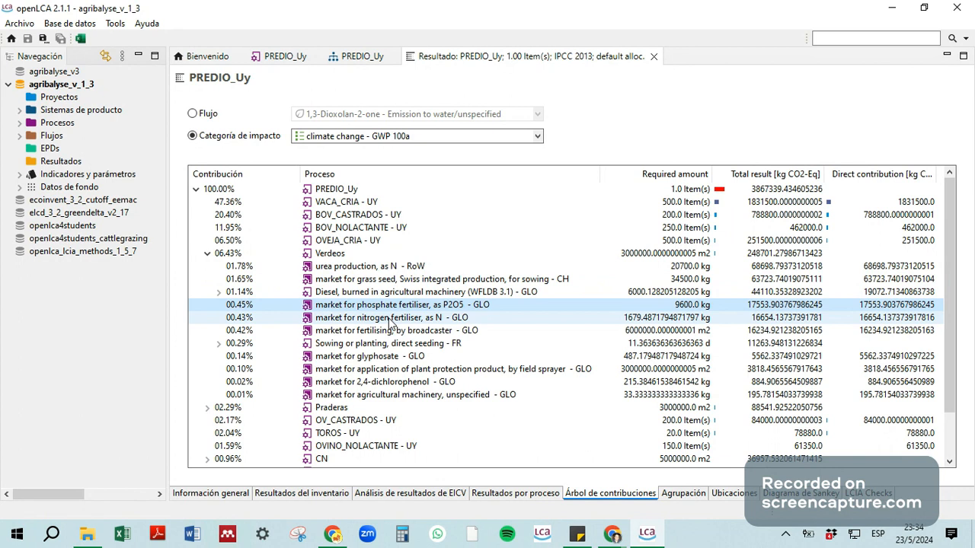
click(358, 344)
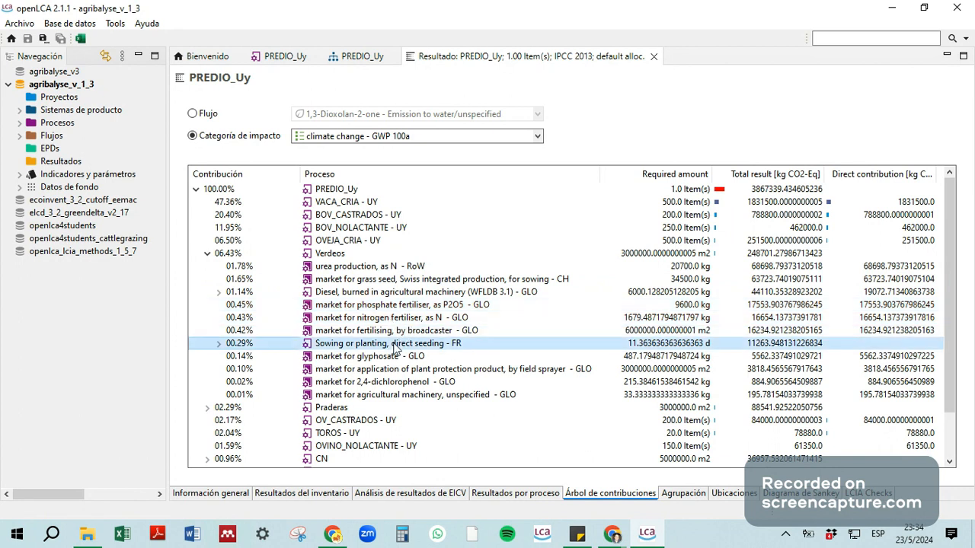
click(207, 255)
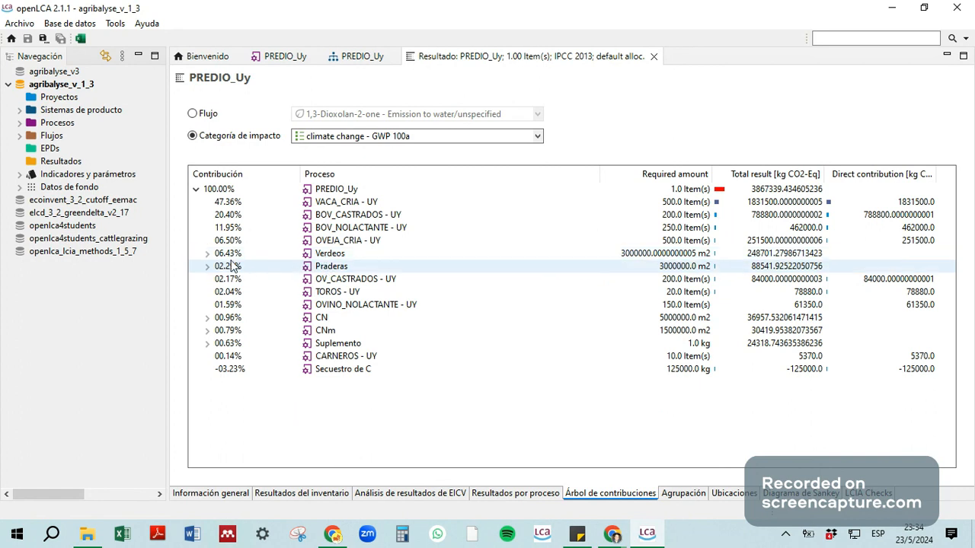
Step: Expand Praderas in the contribution tree to examine its fertiliser, diesel, seed and herbicide contributions, and leave it collapsed
click(207, 267)
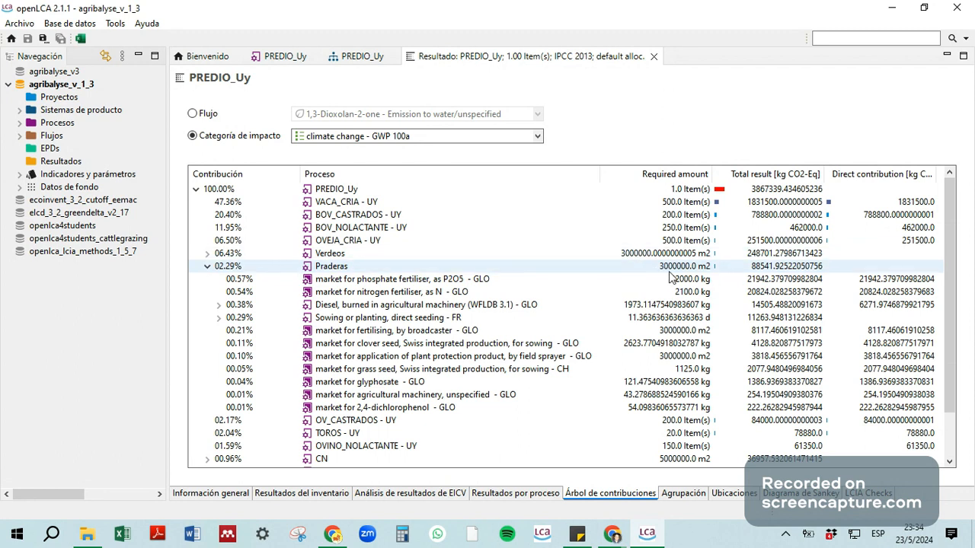
click(207, 266)
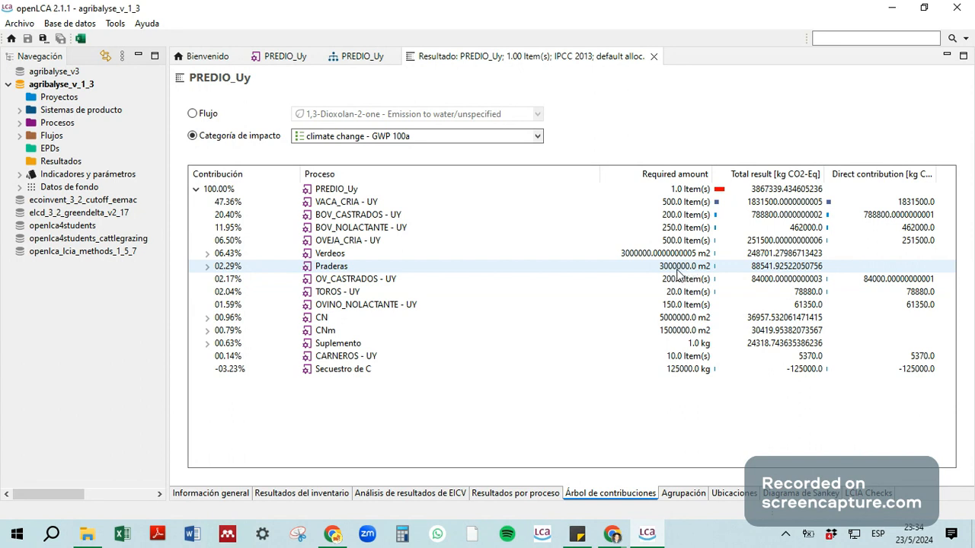
click(207, 266)
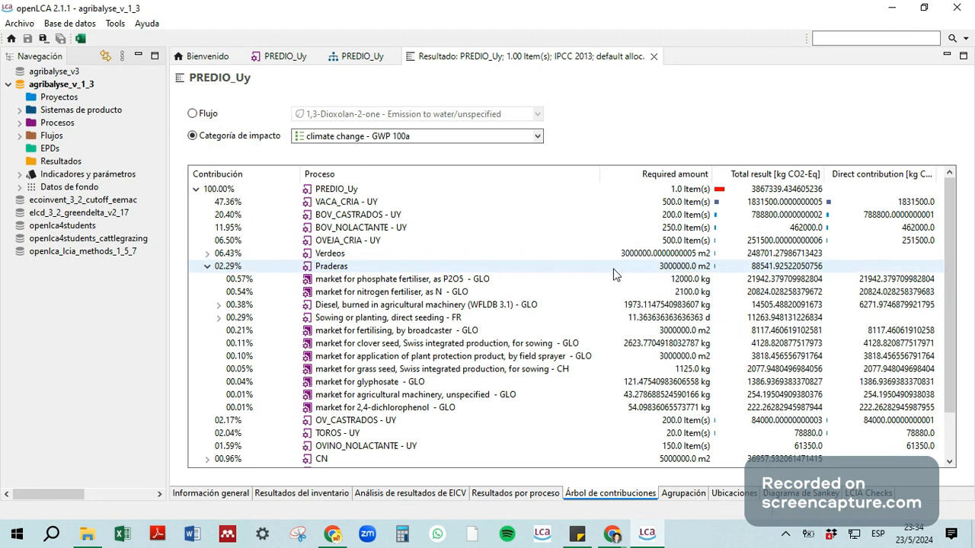
click(207, 268)
click(206, 267)
click(206, 267)
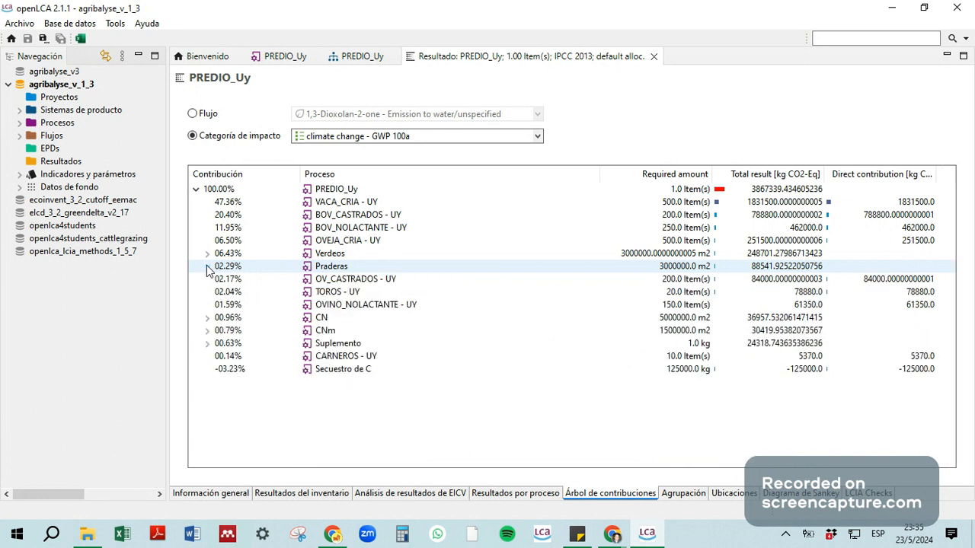
click(207, 266)
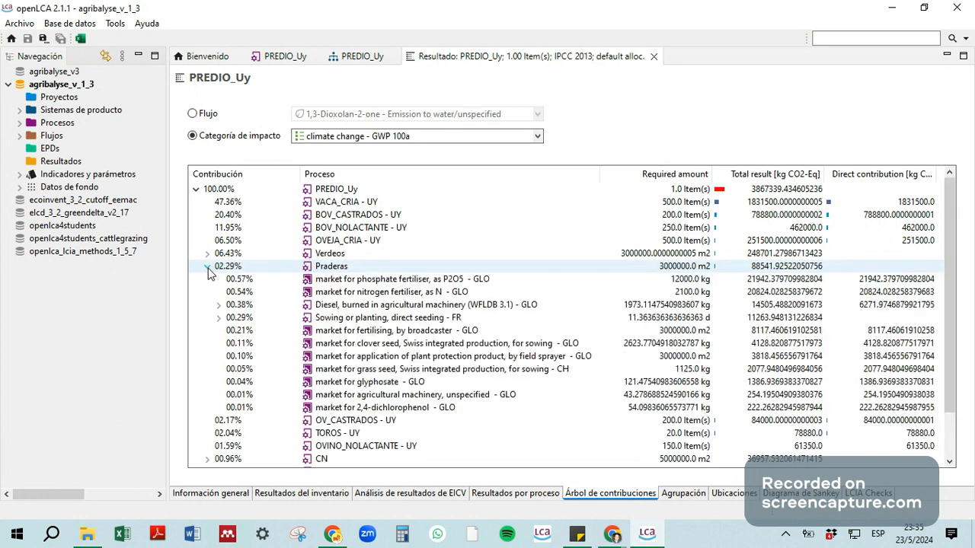
click(207, 266)
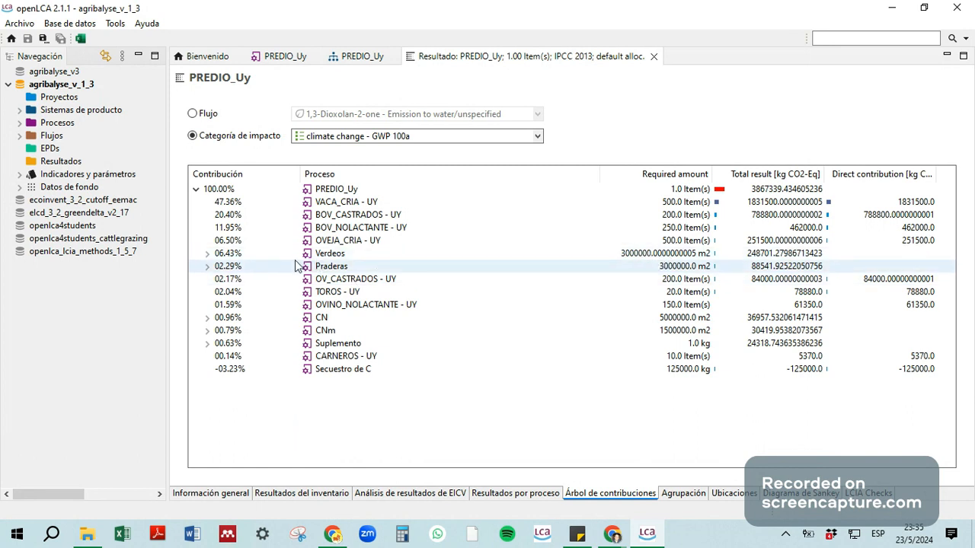
click(207, 267)
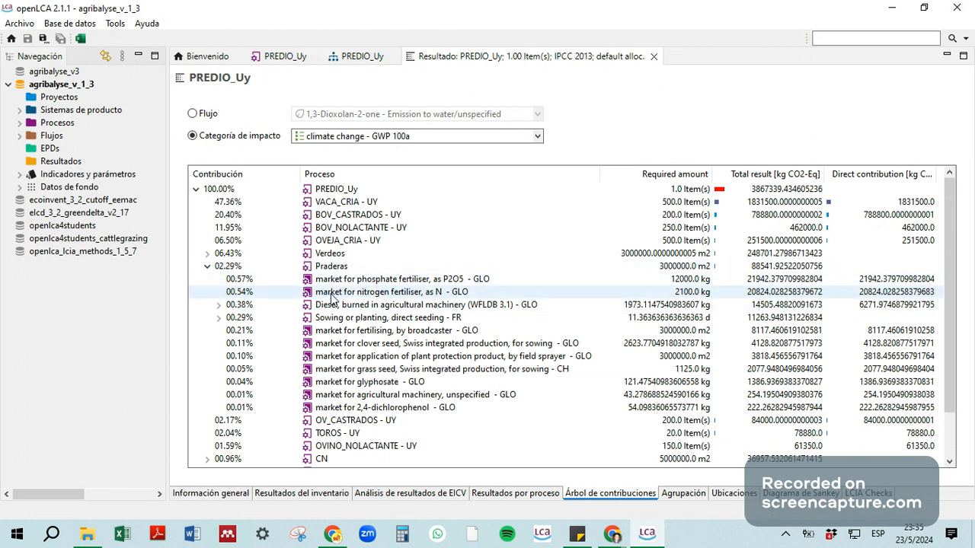
click(206, 265)
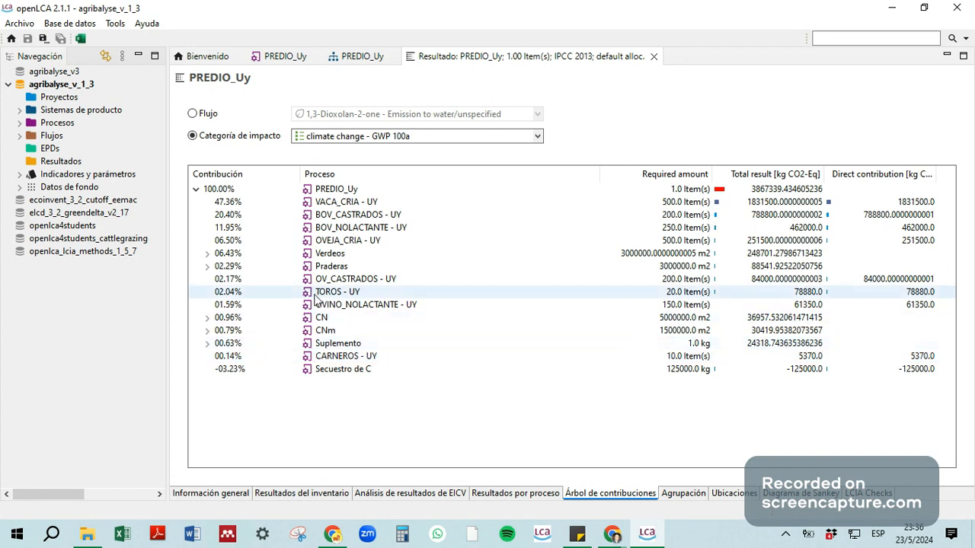
Step: Examine the inputs contributing to CNm, collapse it, and highlight the Secuestro de C contribution
click(207, 331)
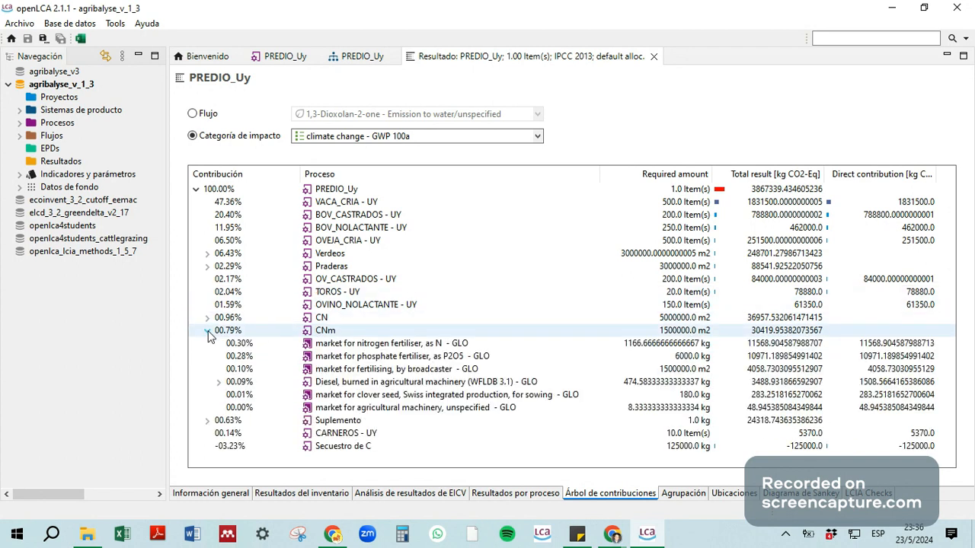
click(209, 334)
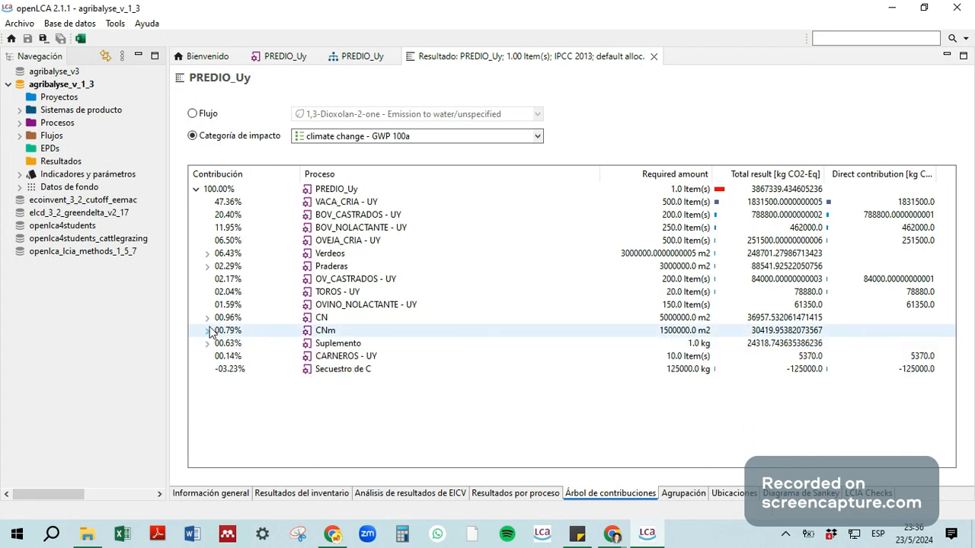
click(229, 373)
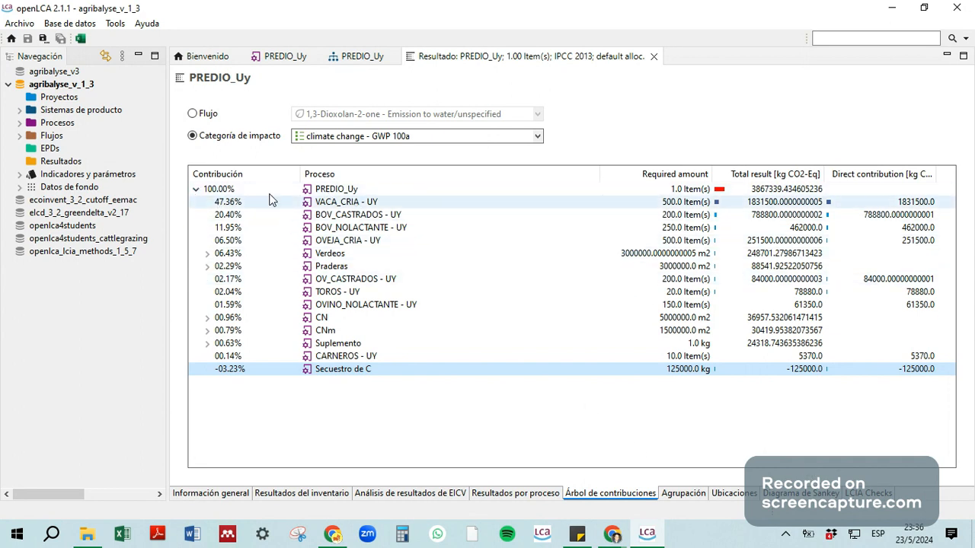
Step: Collapse and re-expand the PREDIO_Uy total, highlight urea production within Verdeos, and collapse Verdeos again
click(196, 189)
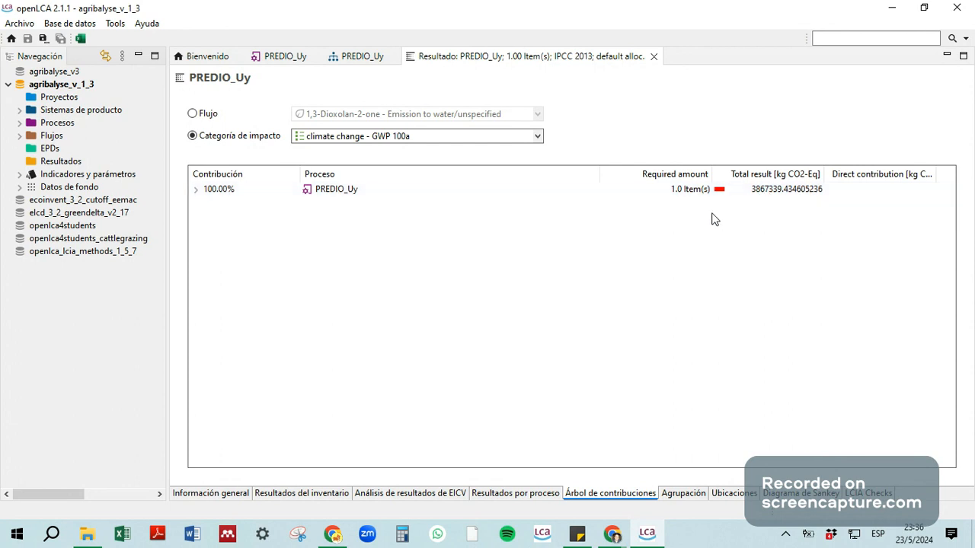
click(195, 190)
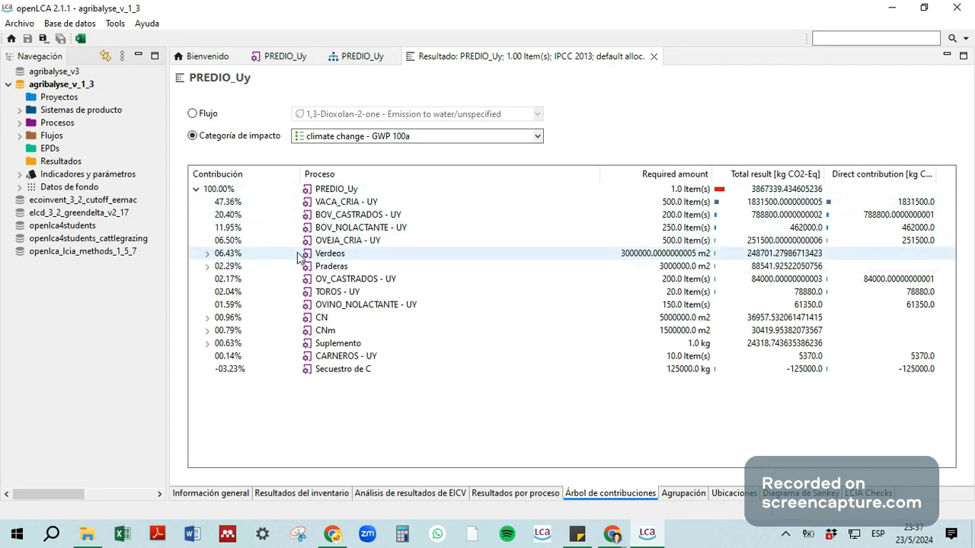
click(207, 256)
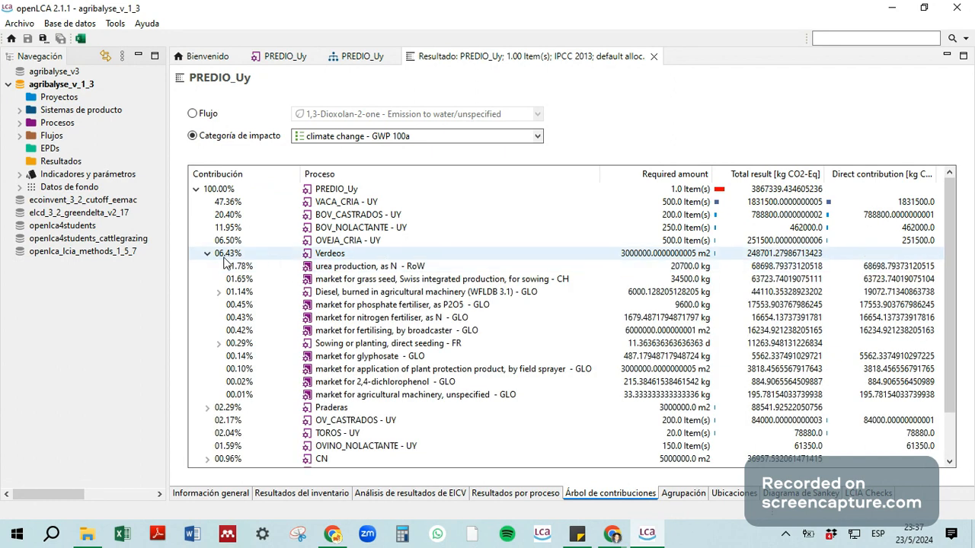
click(256, 268)
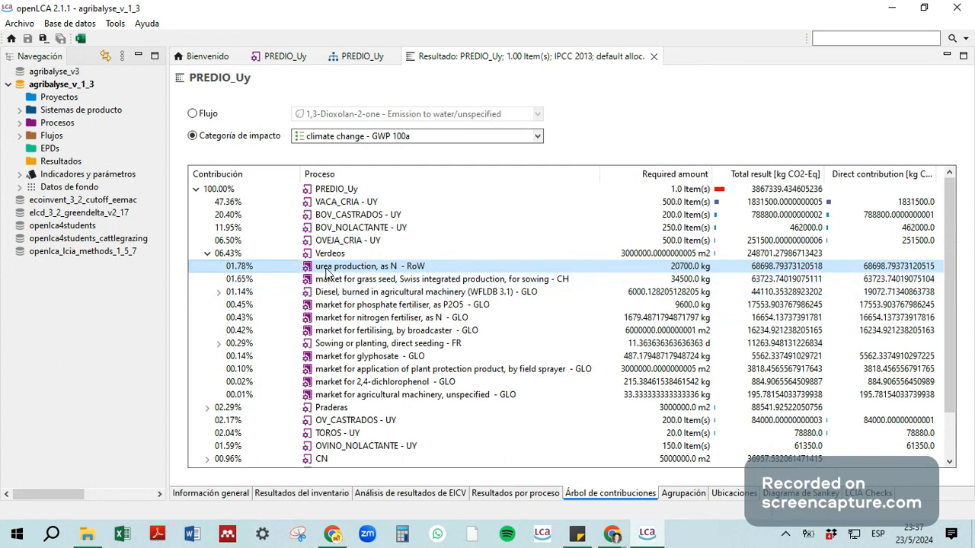
click(206, 255)
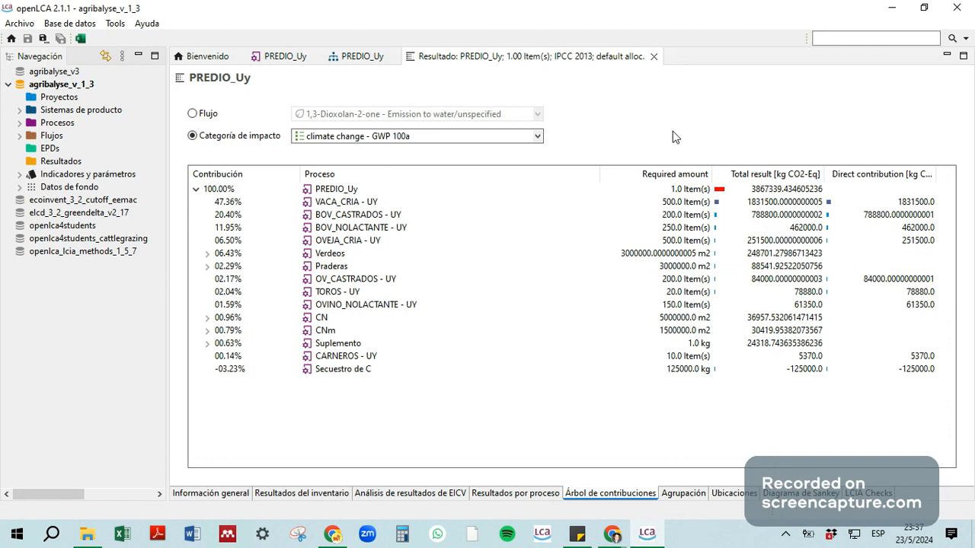
Step: Show the result's Sankey diagram at 43% zoom and move the PREDIO_Uy box farther above its second row of processes
click(800, 493)
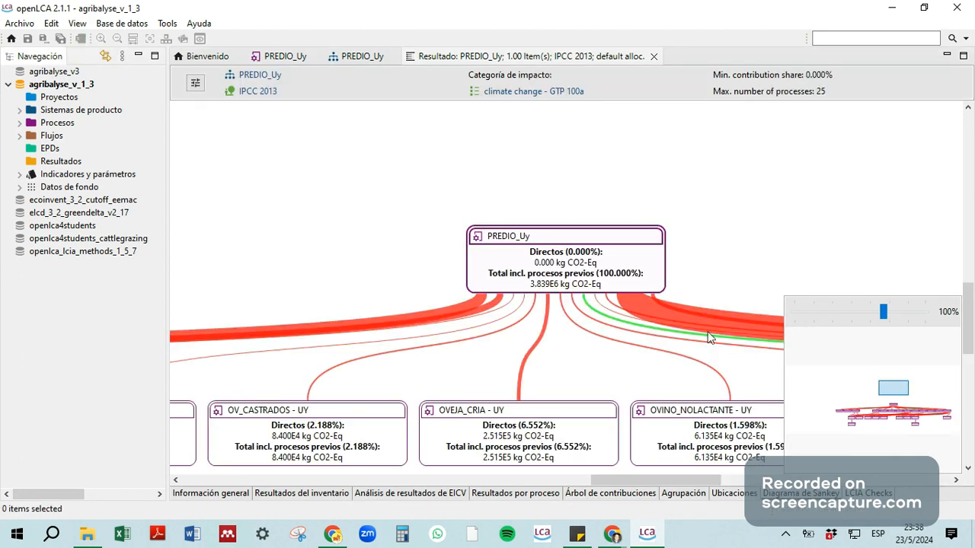
drag(708, 260, 690, 234)
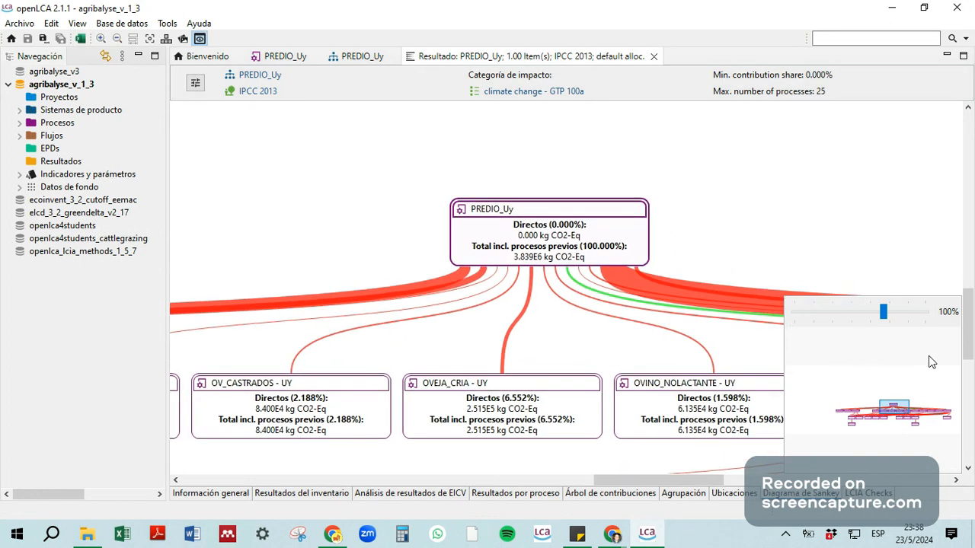
drag(883, 311, 870, 312)
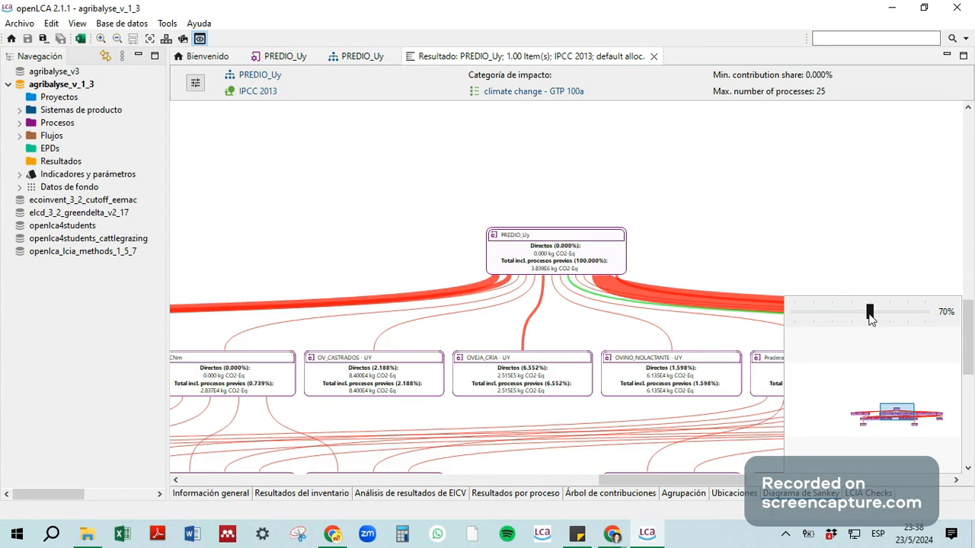
drag(869, 312, 850, 310)
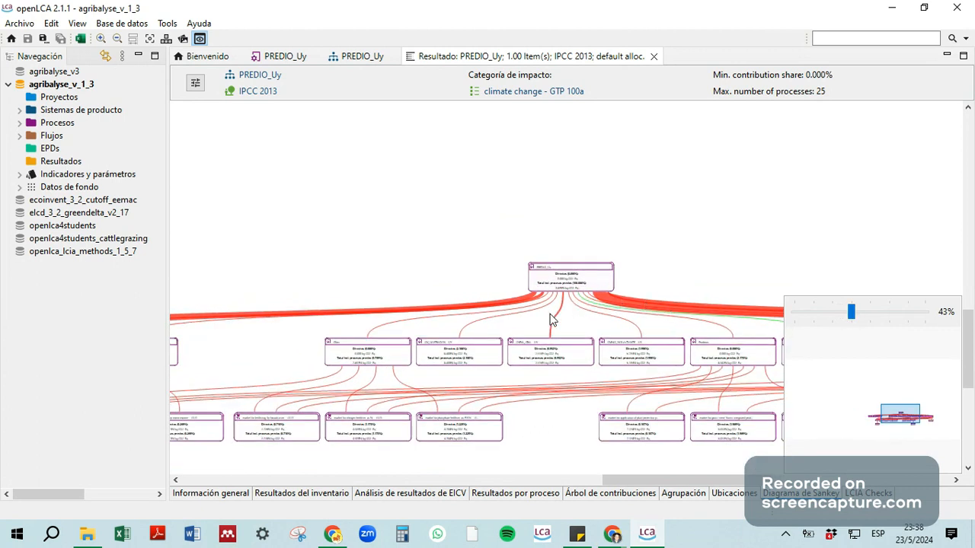
drag(571, 265, 554, 143)
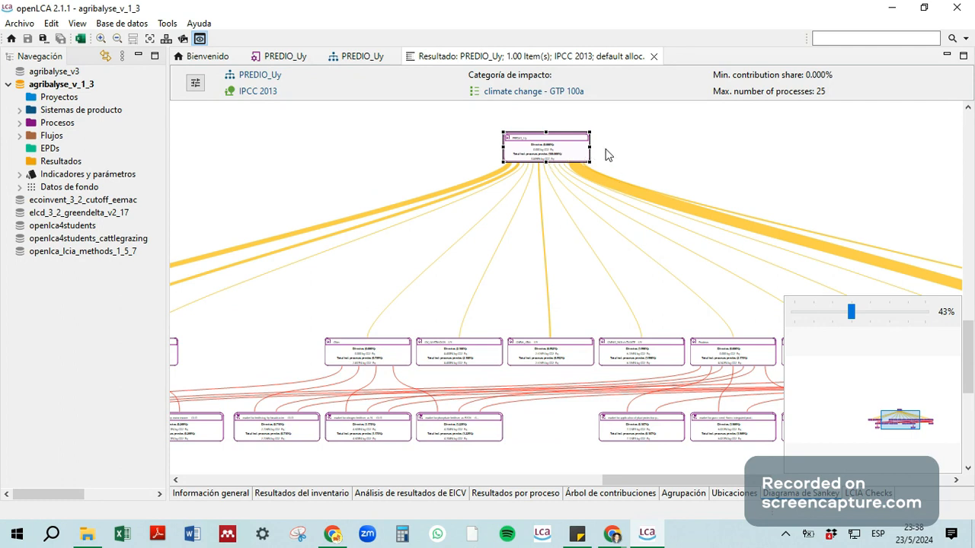
Step: Enlarge the Sankey diagram to 81% and follow the flows from PREDIO_Uy to the Suplemento, TOROS, VACA_CRIA and Verdeos boxes
drag(852, 313, 875, 312)
drag(632, 230, 610, 379)
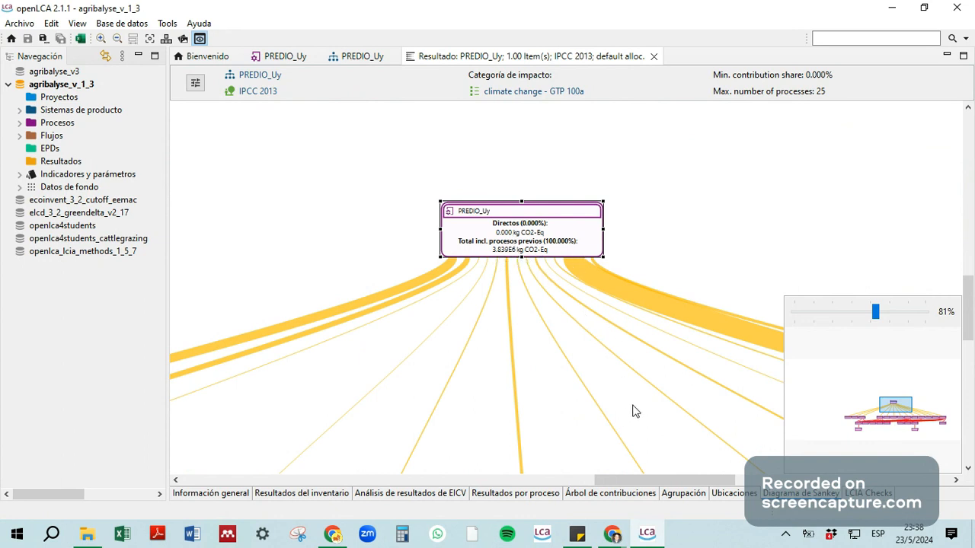
drag(632, 412, 609, 207)
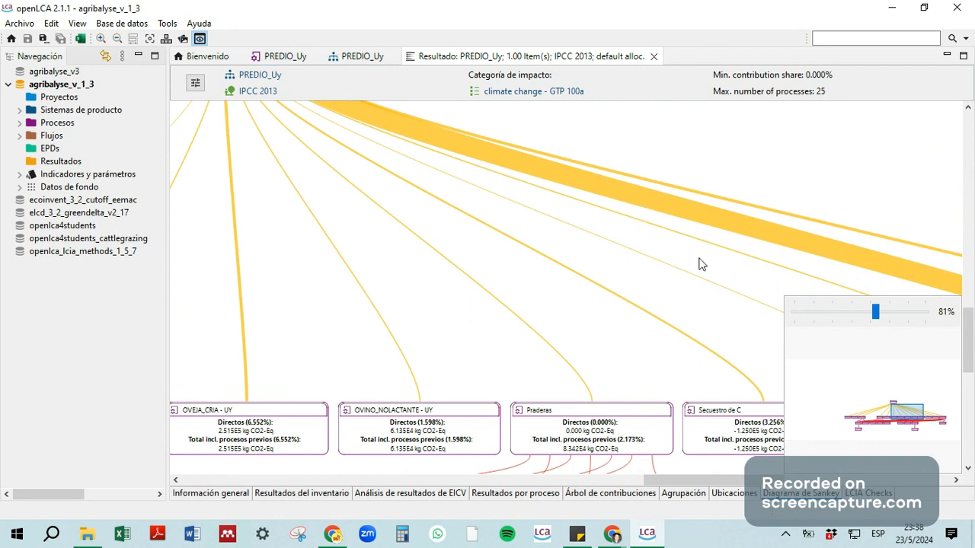
drag(738, 277, 626, 228)
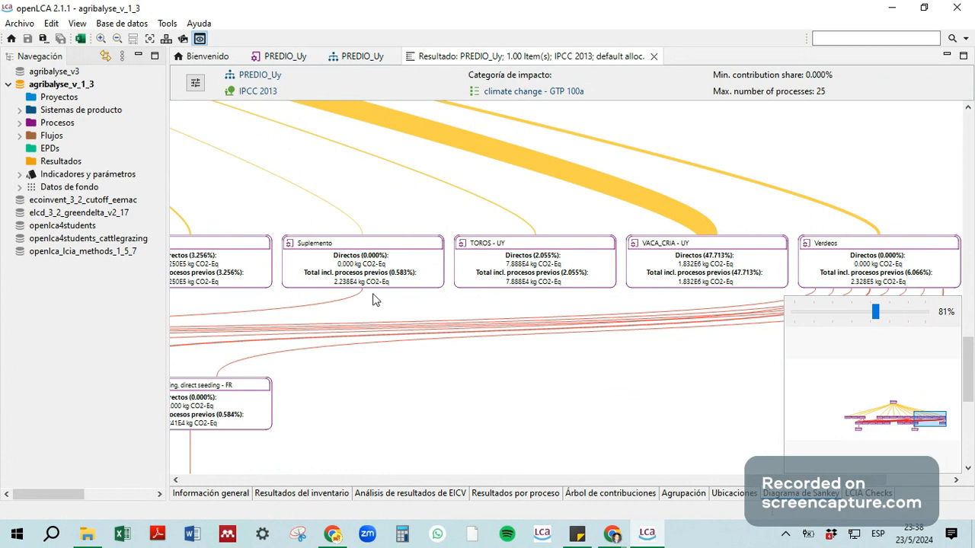
click(473, 313)
drag(780, 197, 796, 191)
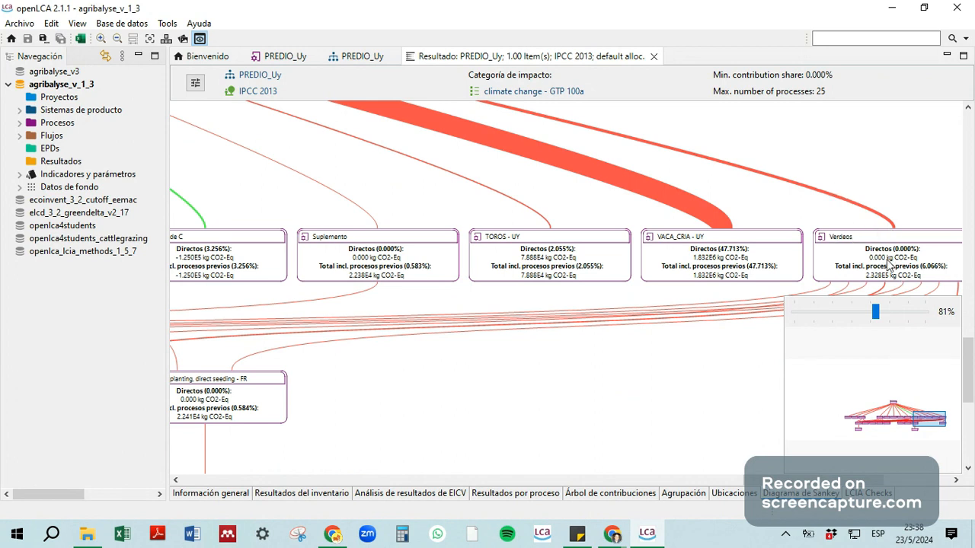
Step: Examine the lower-tier Sankey processes feeding Verdeos and Praderas, including urea production, grass seed, direct seeding and plant protection
drag(702, 323, 555, 252)
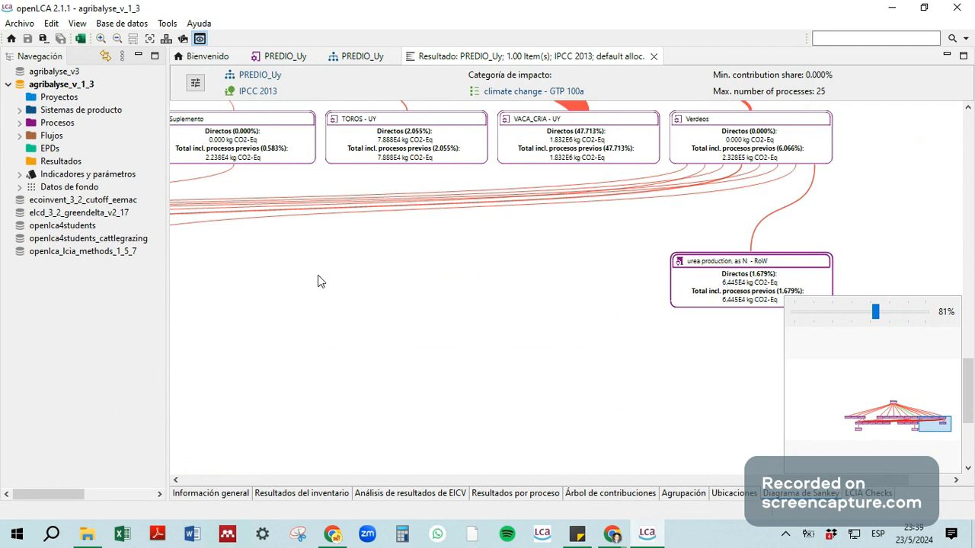
drag(320, 281, 724, 293)
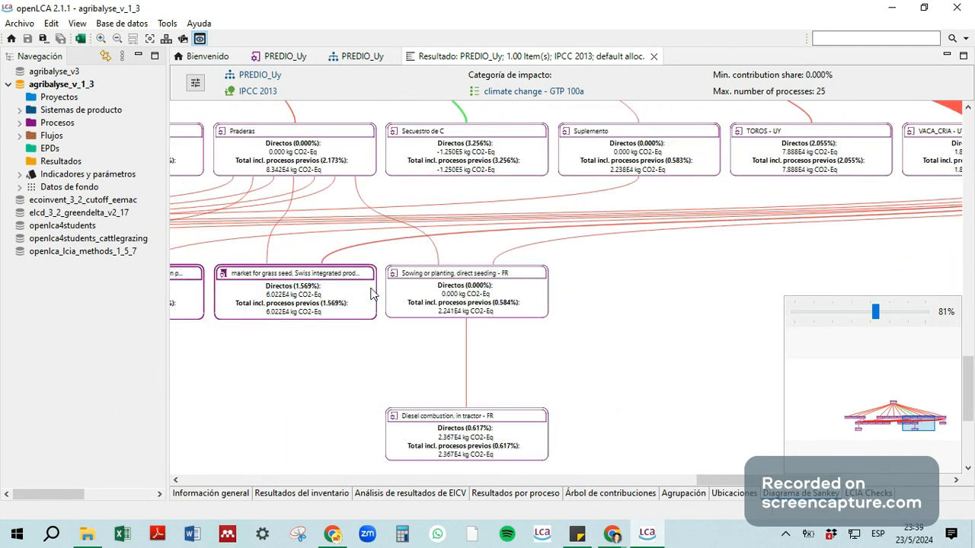
drag(251, 321, 518, 331)
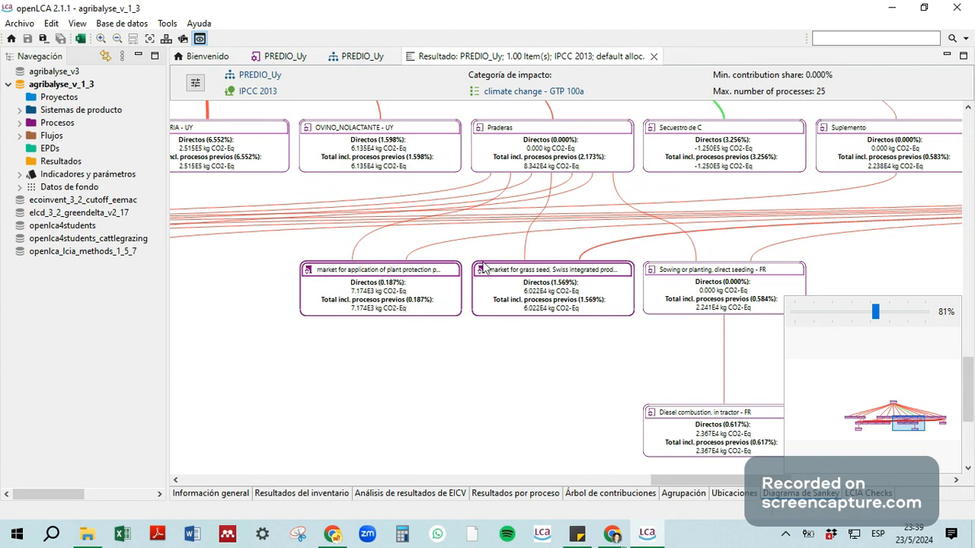
Step: Examine the Sankey boxes around the nitrogen and phosphate fertiliser markets, view the whole diagram at 24%, and enlarge it to 63%
drag(229, 268, 651, 279)
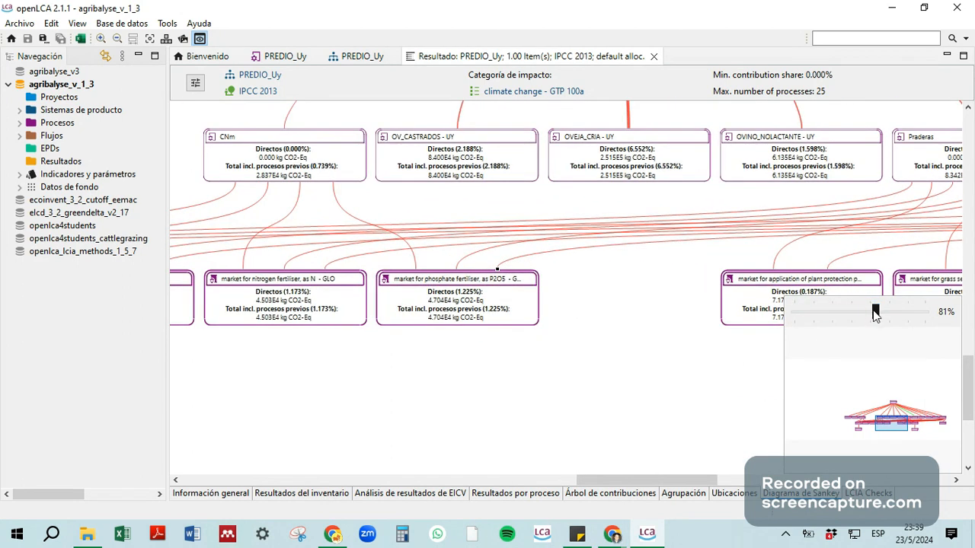
drag(876, 312, 828, 313)
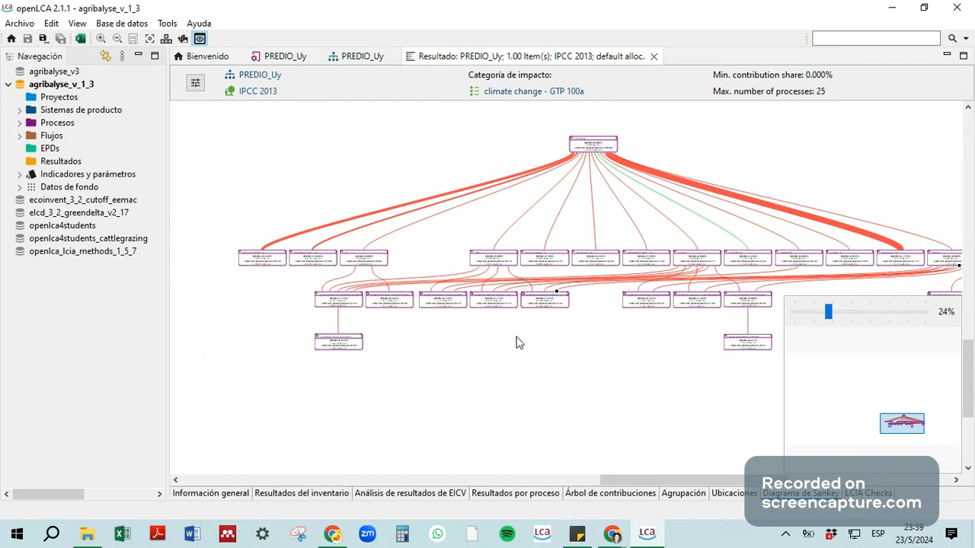
click(882, 312)
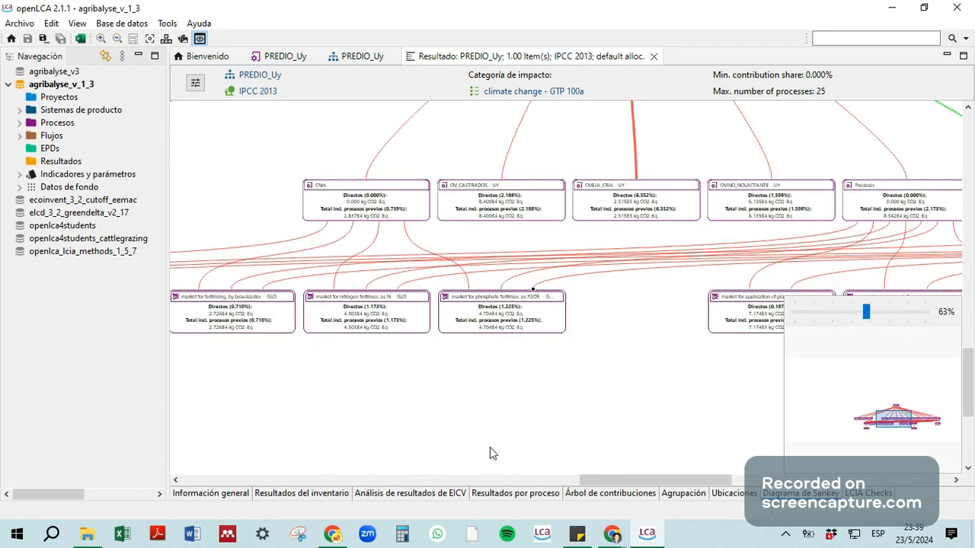
Step: Review the result's general information and climate change contribution summary, and return to the PREDIO_Uy product system
click(222, 495)
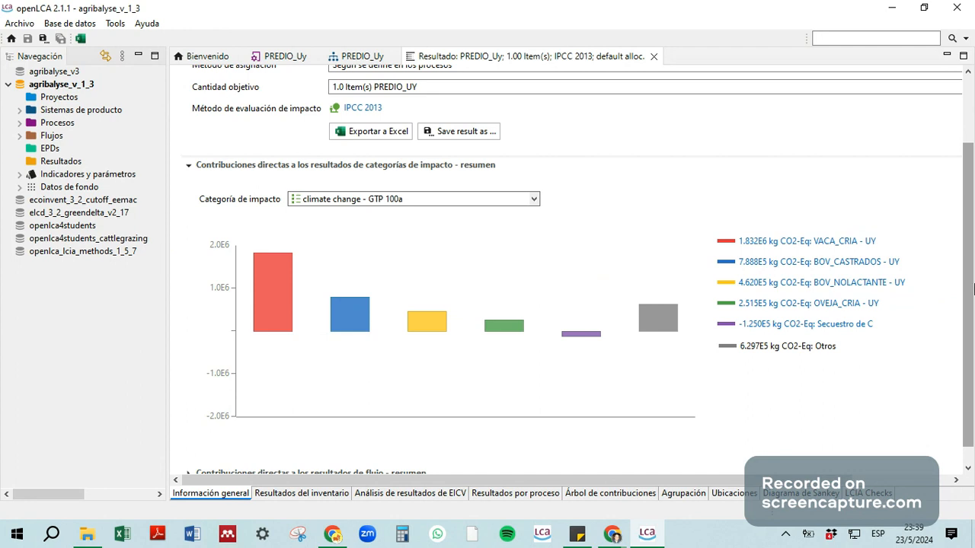
drag(968, 181, 970, 116)
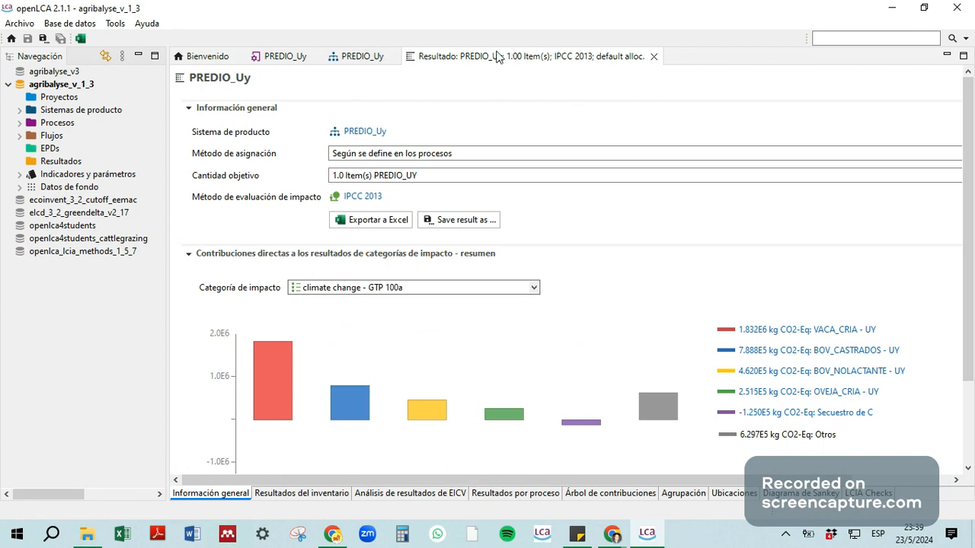
click(345, 58)
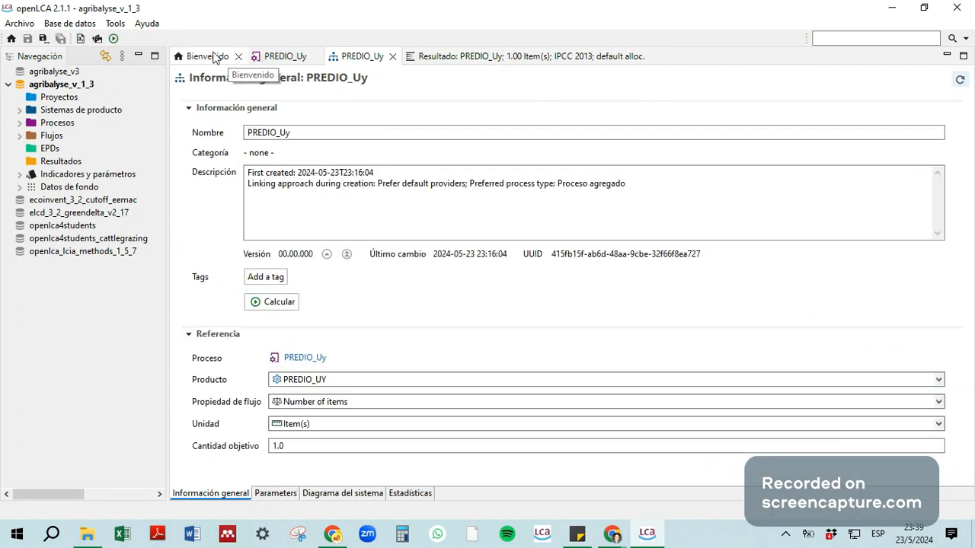
Step: Bring up the welcome page and widen the navigation area to roughly one and a half times its width
click(224, 57)
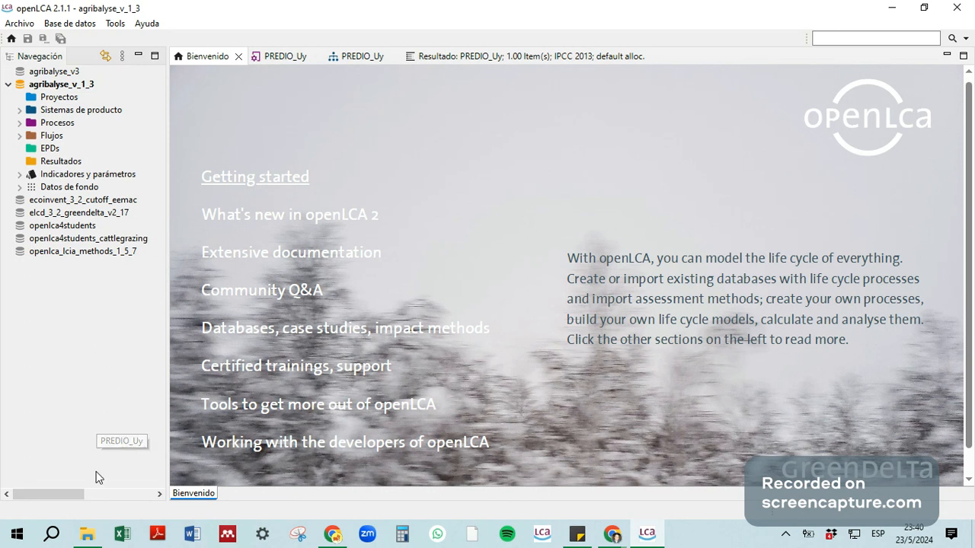
mouse_move(75, 494)
mouse_down()
mouse_move(97, 498)
mouse_move(64, 495)
mouse_up()
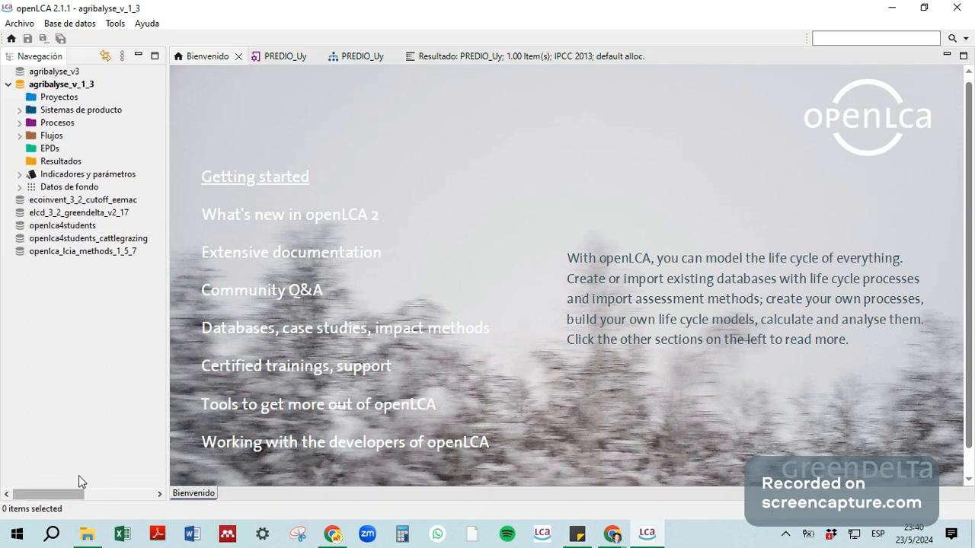
drag(167, 361, 276, 362)
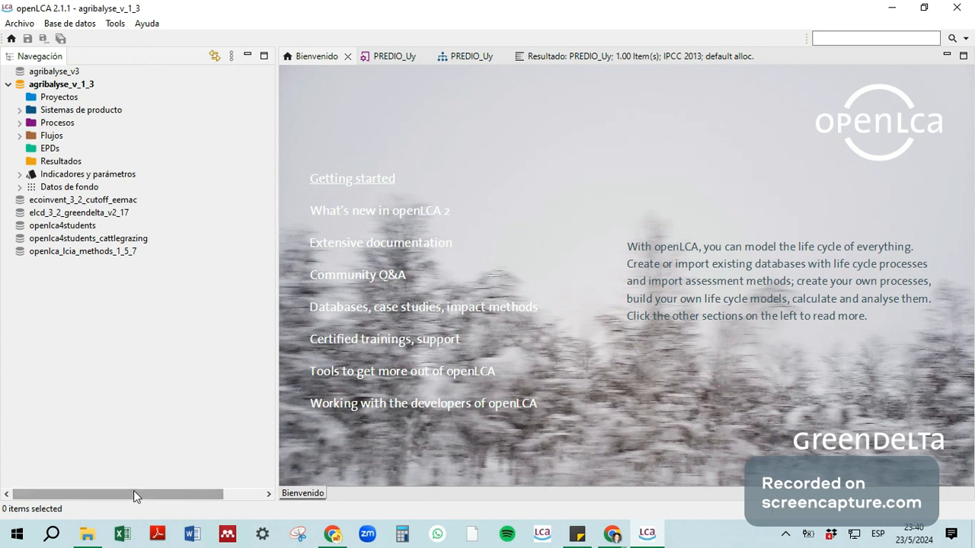
drag(134, 494, 117, 481)
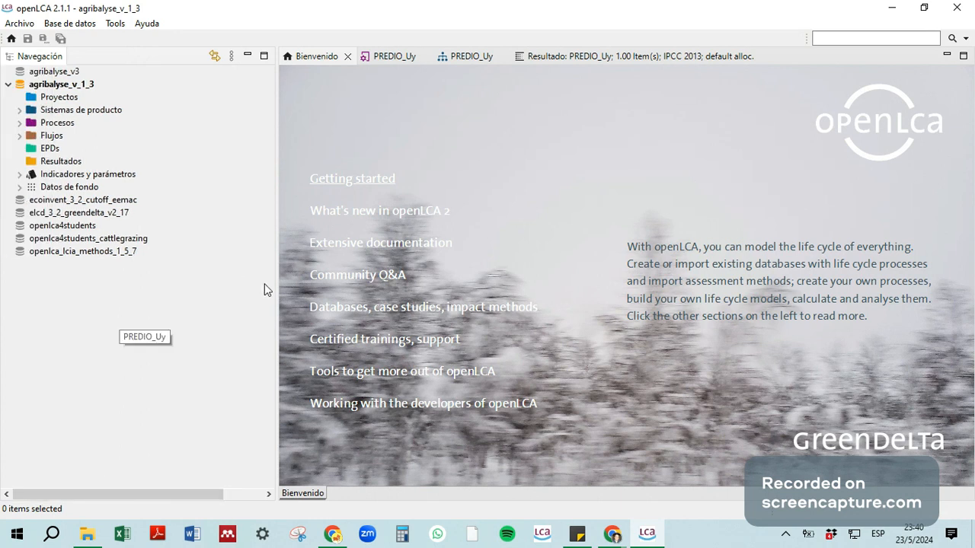